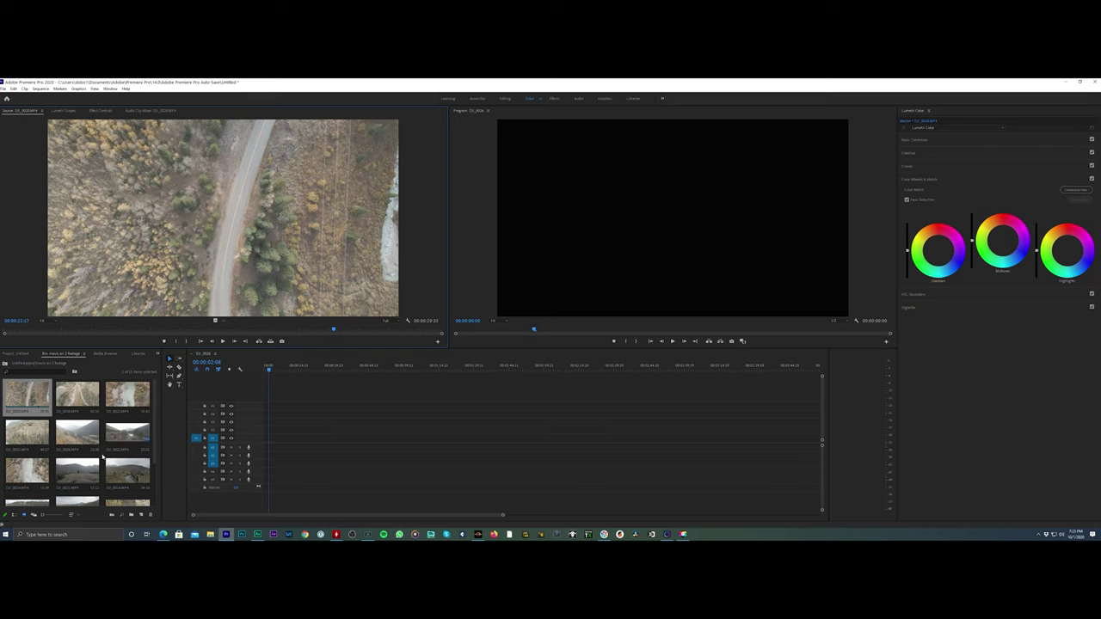
Open the running-figure mountain clip in the Source Monitor and scrub back to an earlier frame.
{"action": "left_click_drag", "start_coordinate": [156, 444], "coordinate": [156, 447]}
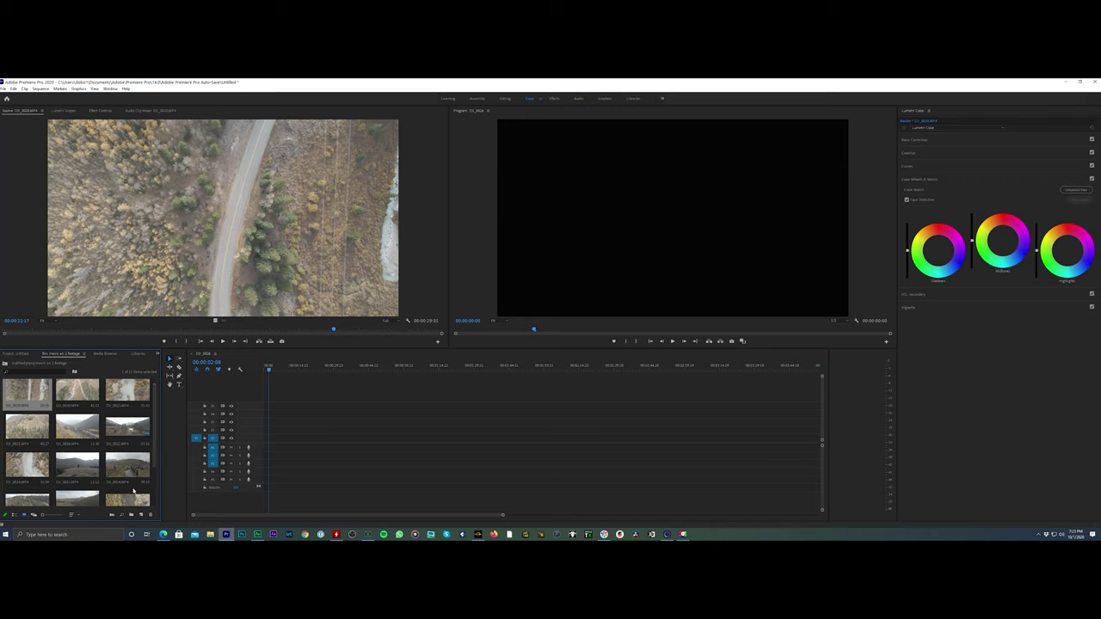
{"action": "left_click", "coordinate": [82, 470]}
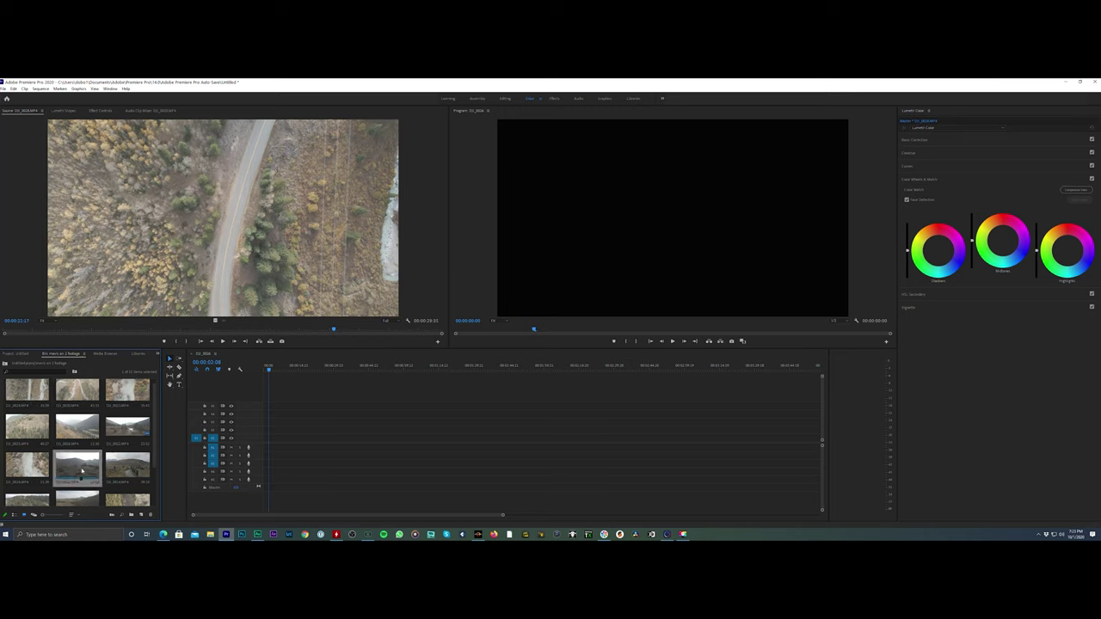
{"action": "double_click", "coordinate": [78, 472]}
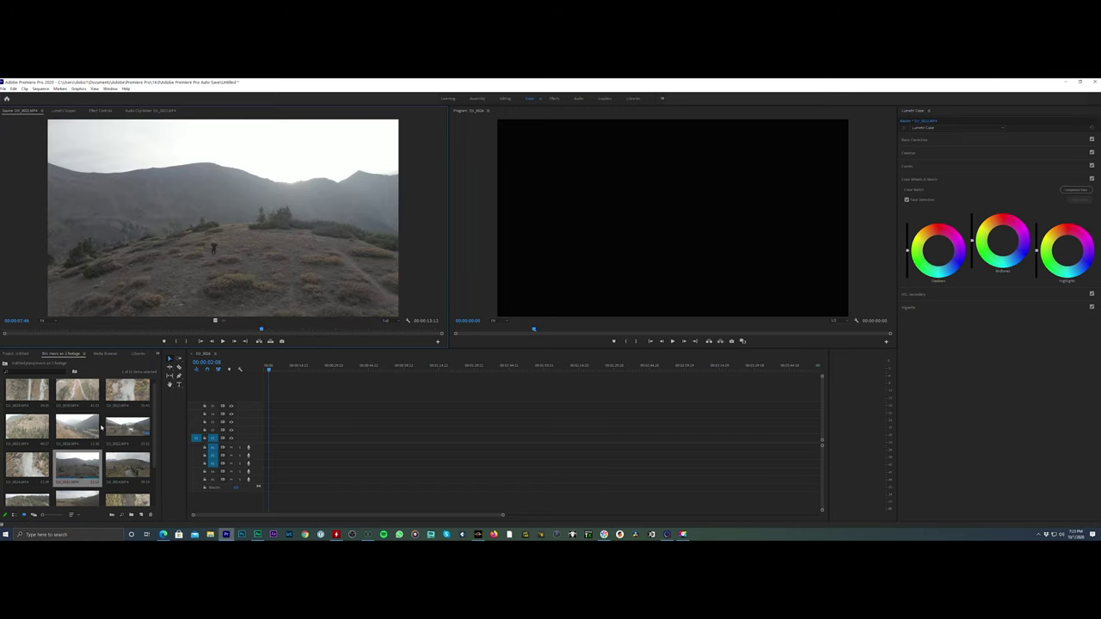
{"action": "mouse_move", "coordinate": [56, 327]}
{"action": "left_mouse_down"}
{"action": "mouse_move", "coordinate": [178, 329]}
{"action": "mouse_move", "coordinate": [56, 328]}
{"action": "mouse_move", "coordinate": [54, 340]}
{"action": "left_mouse_up"}
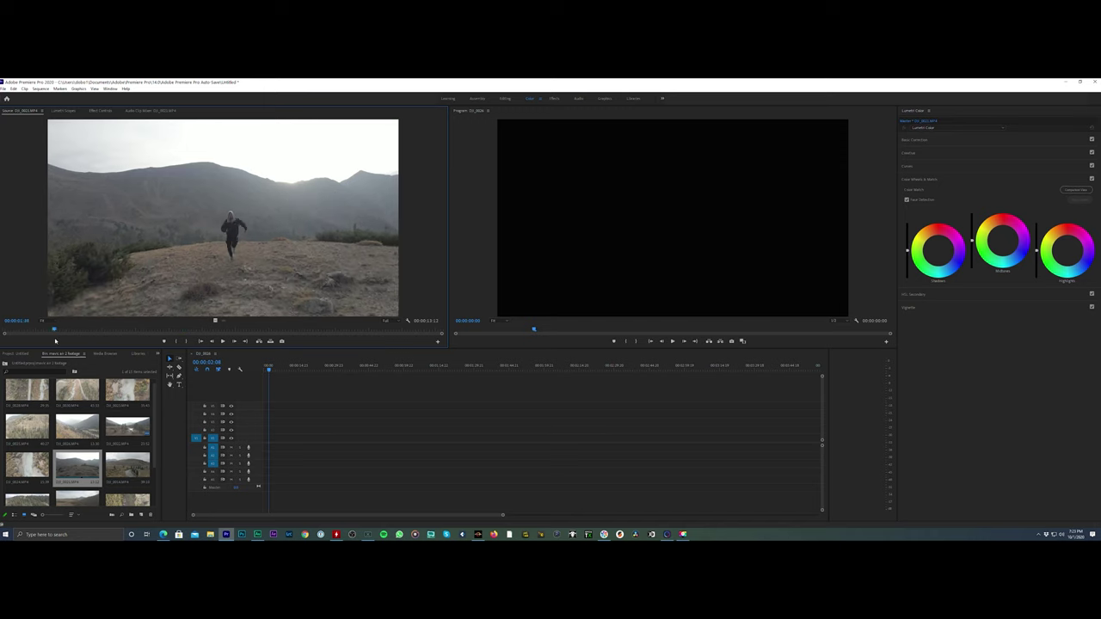
In Interpret Footage, make the mountain clip conform to an anamorphic pixel aspect ratio.
{"action": "right_click", "coordinate": [76, 473]}
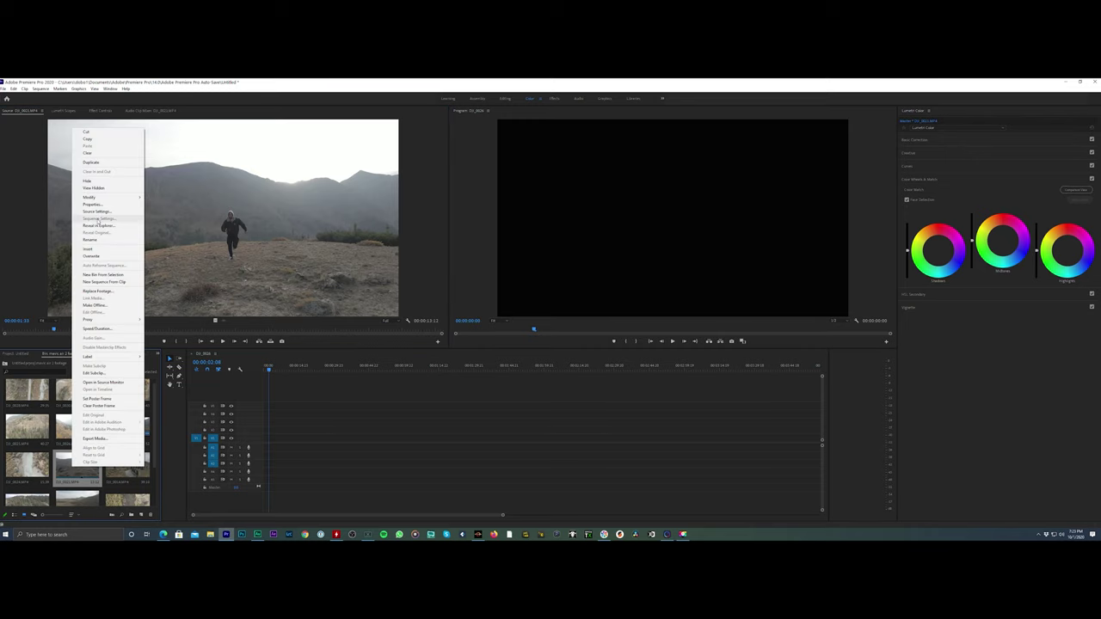
{"action": "mouse_move", "coordinate": [99, 197]}
{"action": "left_click", "coordinate": [157, 208]}
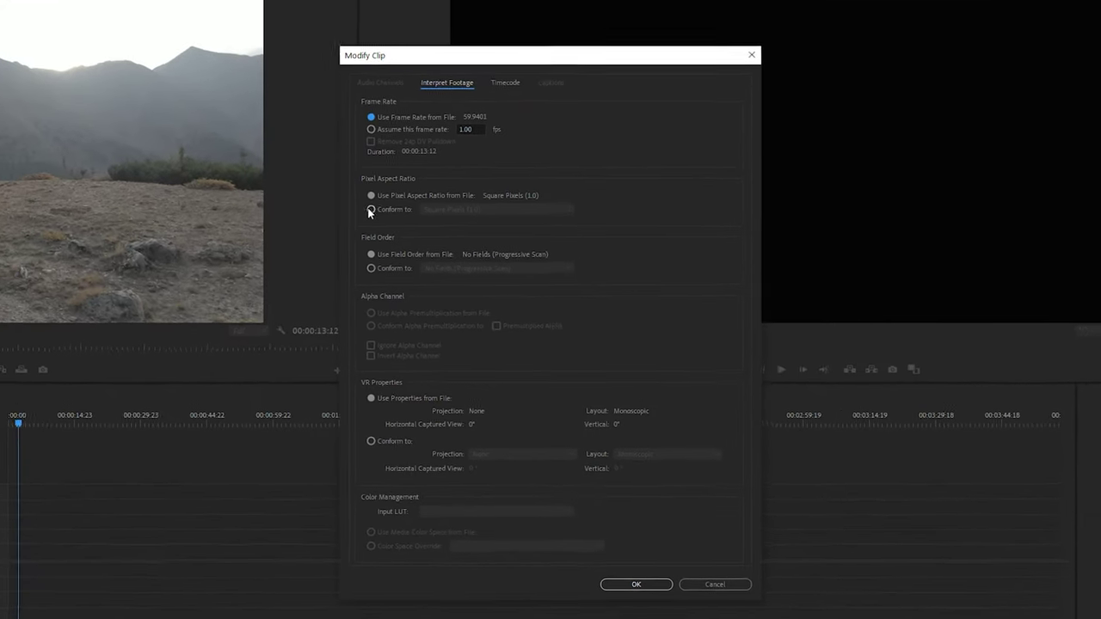
{"action": "left_click", "coordinate": [371, 210]}
{"action": "left_click", "coordinate": [465, 209]}
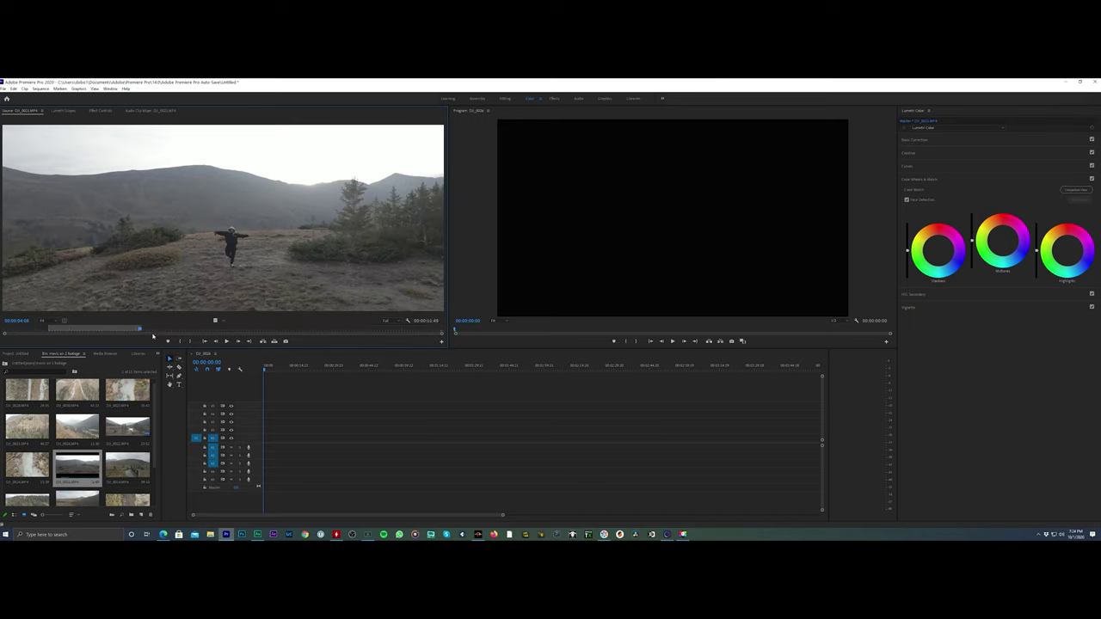
Place the mountain clip at the sequence start and crop its top and bottom into letterbox bars.
{"action": "left_click_drag", "start_coordinate": [222, 218], "coordinate": [275, 437]}
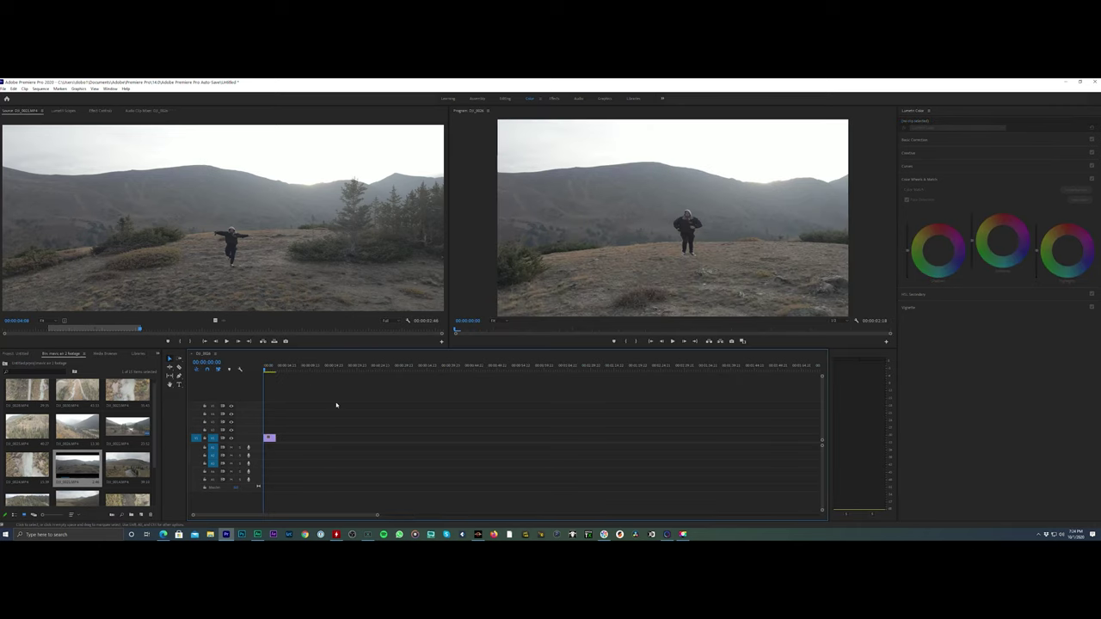
{"action": "left_click", "coordinate": [277, 364]}
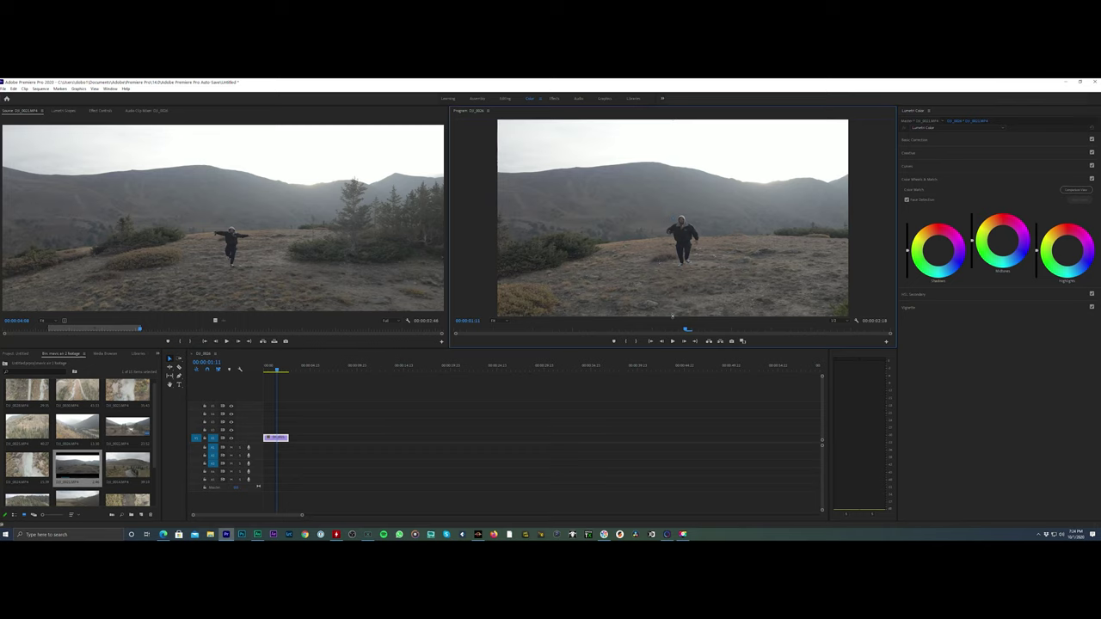
{"action": "left_click_drag", "start_coordinate": [672, 315], "coordinate": [670, 293]}
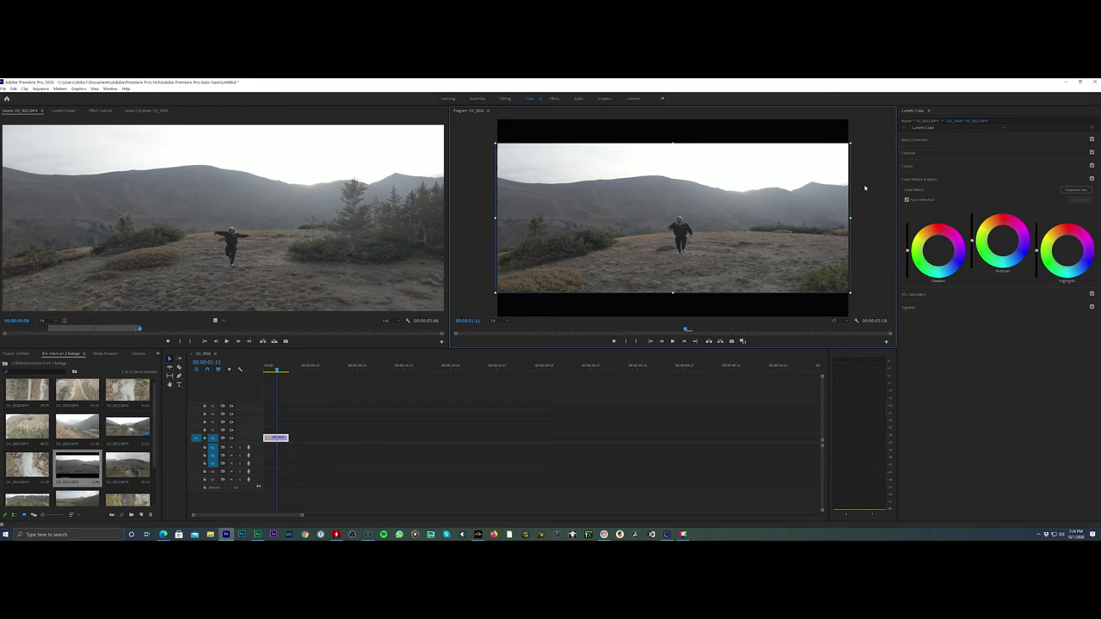
{"action": "right_click", "coordinate": [78, 463]}
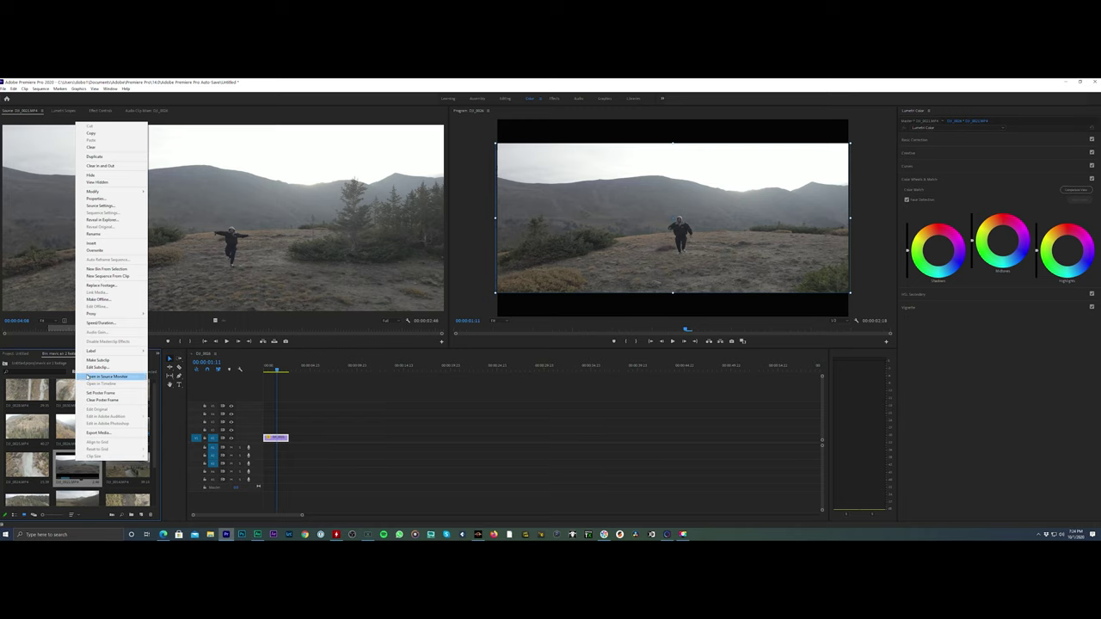
{"action": "right_click", "coordinate": [125, 427]}
{"action": "left_click", "coordinate": [151, 165]}
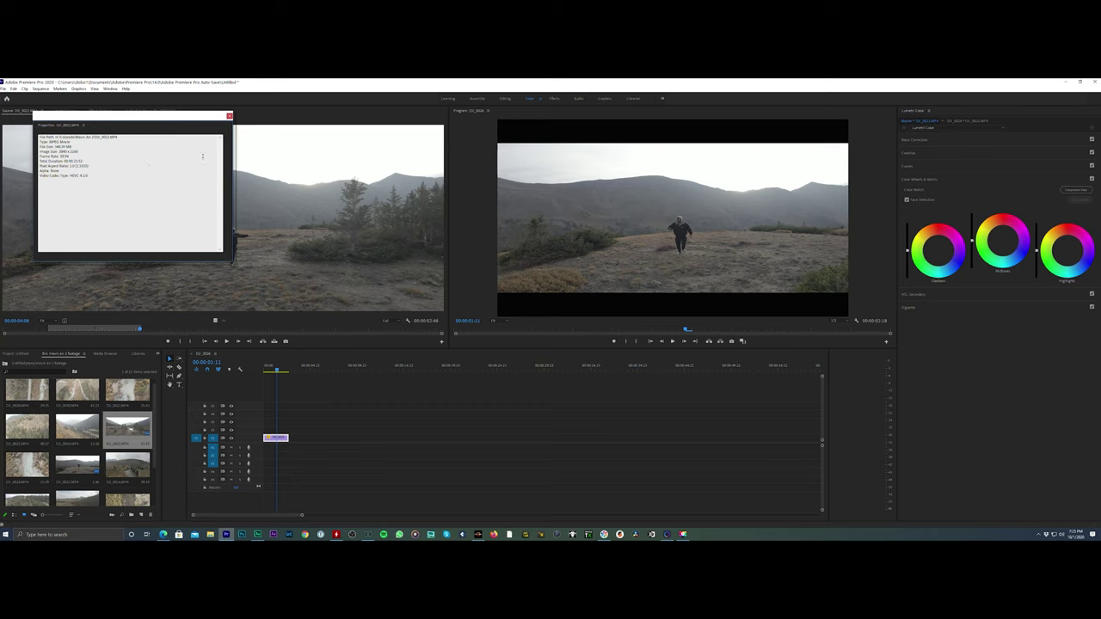
{"action": "left_click", "coordinate": [229, 116]}
{"action": "left_click", "coordinate": [271, 366]}
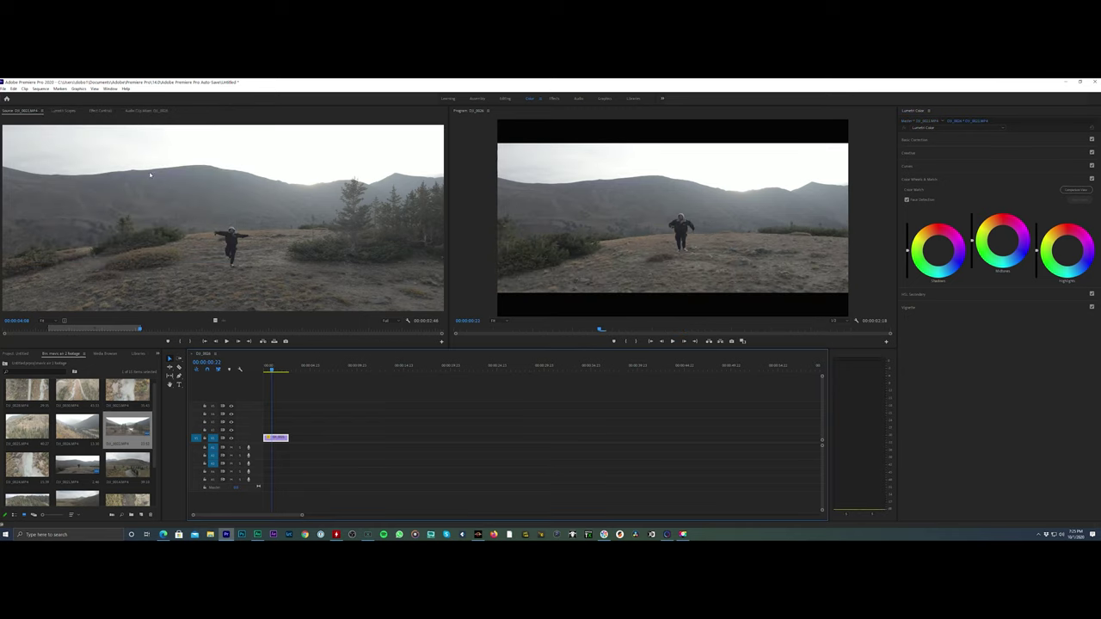
Show Lumetri Scopes and pull down the runner clip's whites and shadows in Basic Correction.
{"action": "left_click", "coordinate": [57, 110]}
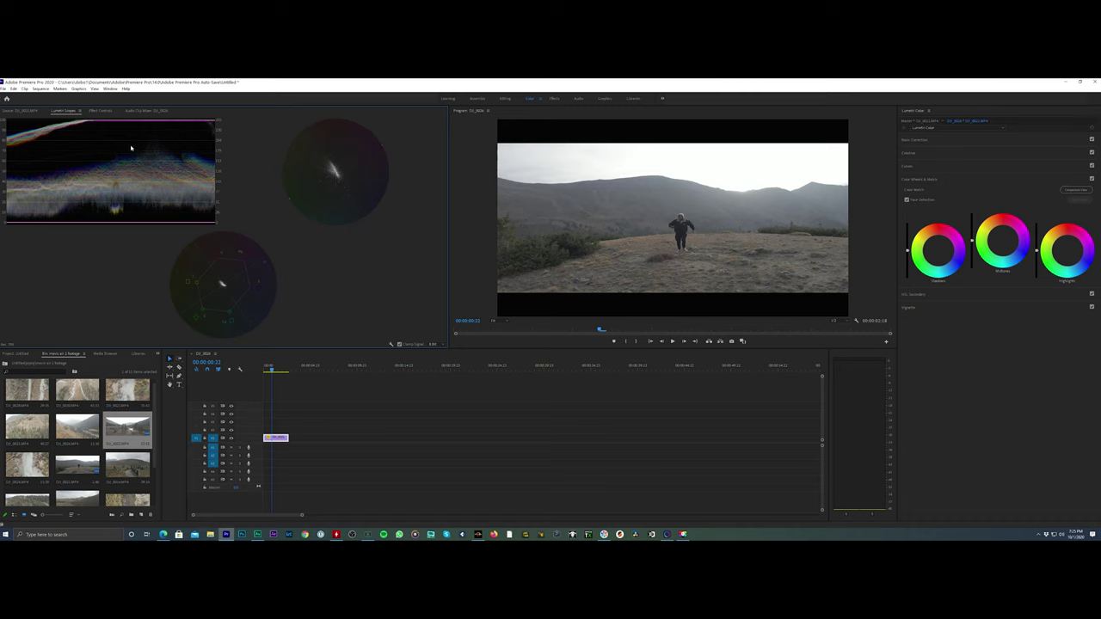
{"action": "left_click", "coordinate": [914, 139]}
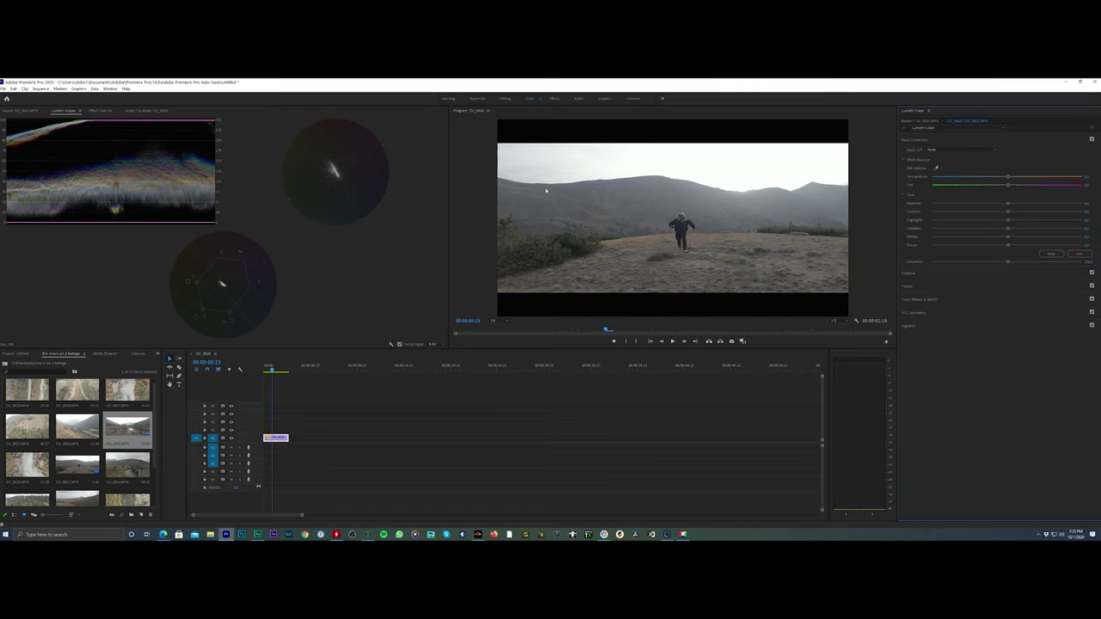
{"action": "left_click_drag", "start_coordinate": [1001, 237], "coordinate": [998, 238]}
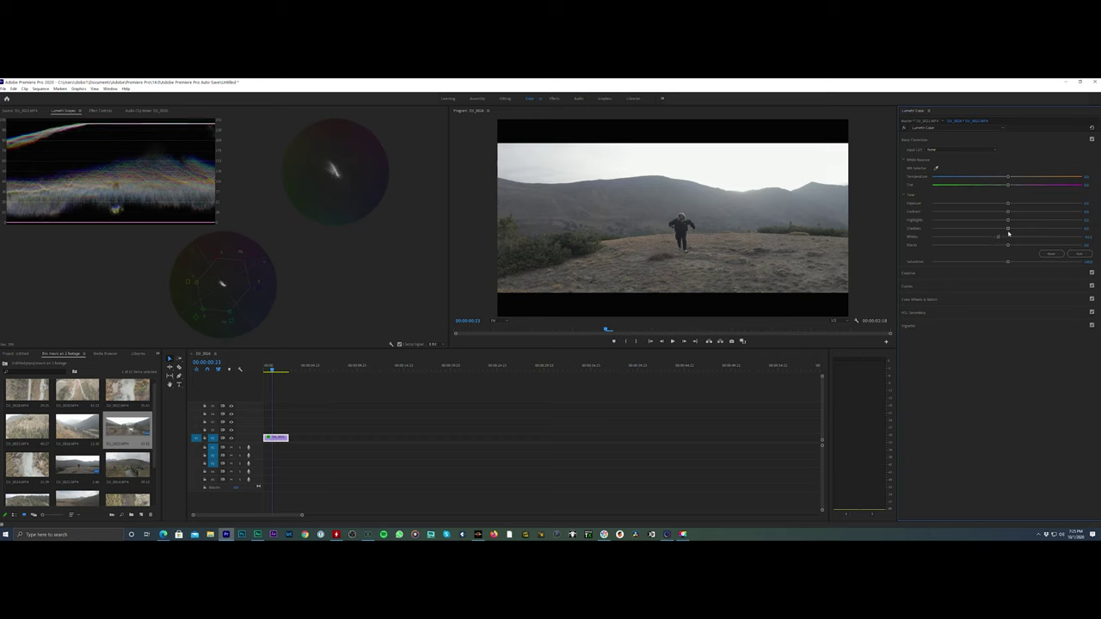
{"action": "left_click_drag", "start_coordinate": [1007, 228], "coordinate": [973, 229]}
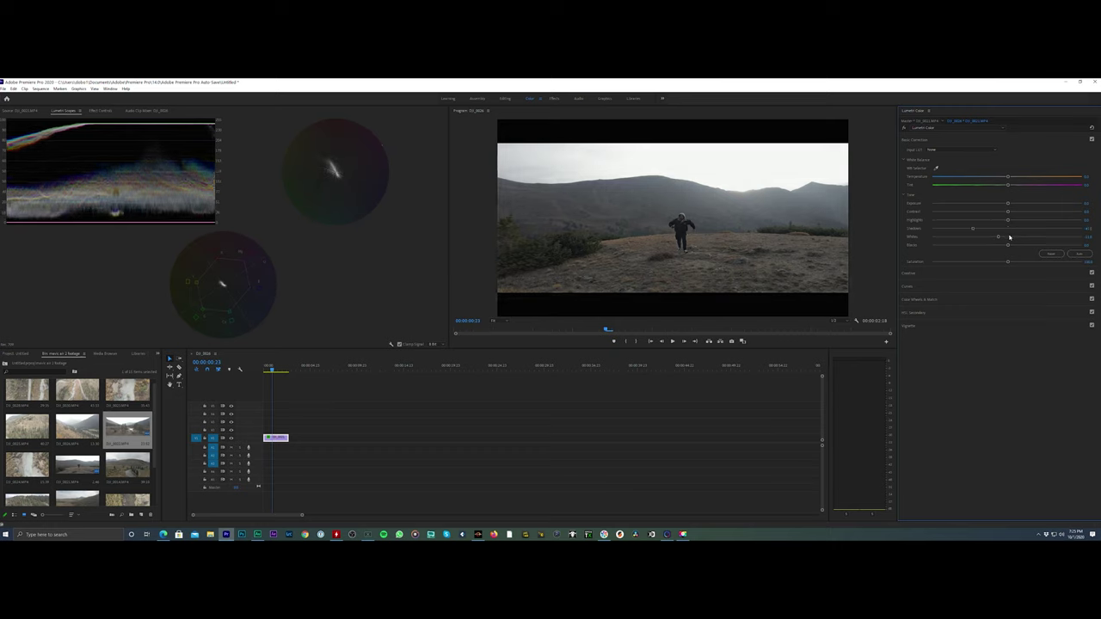
{"action": "left_click_drag", "start_coordinate": [974, 229], "coordinate": [983, 228]}
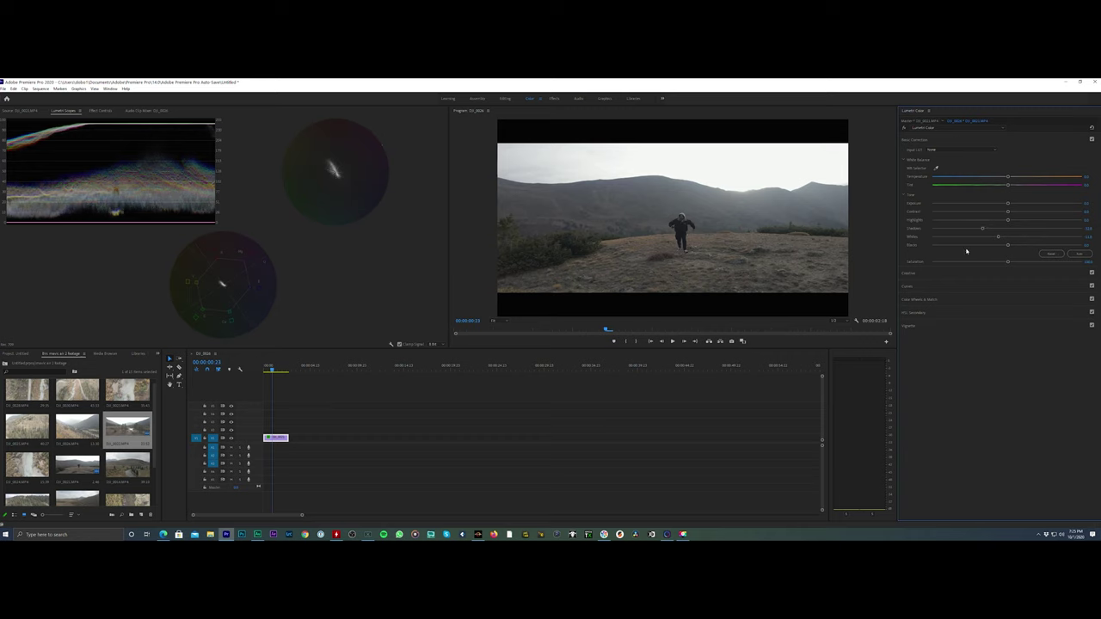
Set Contrast to 20, then nudge it slightly higher.
{"action": "left_click", "coordinate": [1085, 211]}
{"action": "type", "text": "20"}
{"action": "key", "text": "Return"}
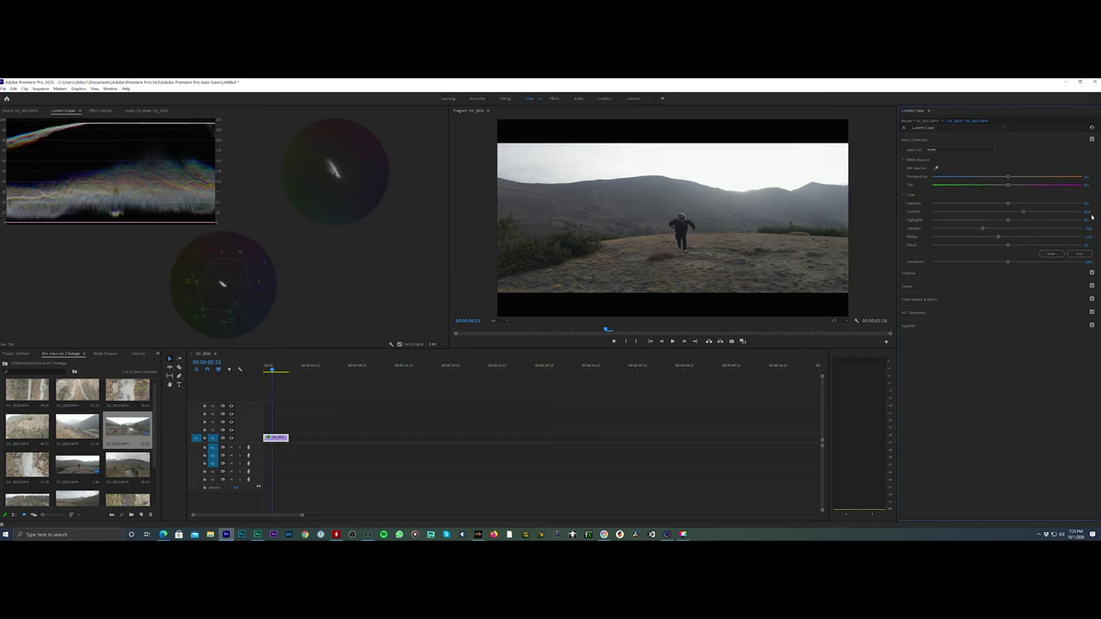
{"action": "mouse_move", "coordinate": [1023, 211]}
{"action": "left_mouse_down"}
{"action": "mouse_move", "coordinate": [1045, 211]}
{"action": "mouse_move", "coordinate": [1026, 209]}
{"action": "left_mouse_up"}
{"action": "key", "text": "Return"}
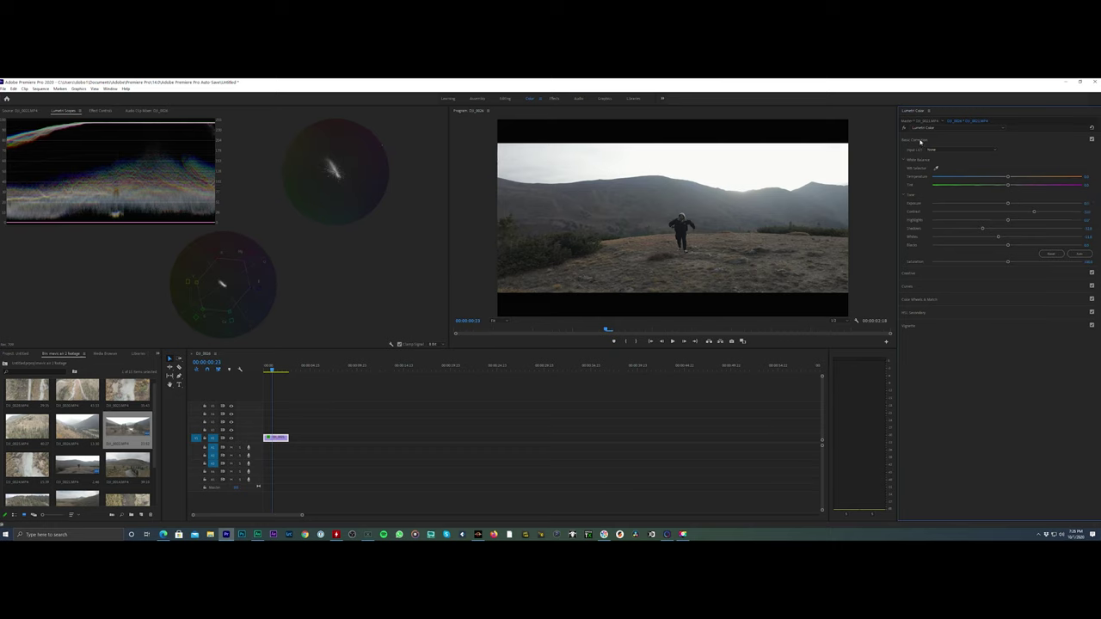
Toggle the Lumetri Color effect off and on to compare graded and ungraded runner clip.
{"action": "left_click", "coordinate": [904, 128]}
{"action": "left_click", "coordinate": [905, 128]}
{"action": "left_click", "coordinate": [904, 128]}
{"action": "left_click", "coordinate": [905, 128]}
{"action": "left_click", "coordinate": [905, 128]}
{"action": "left_click", "coordinate": [905, 128]}
Set Saturation to 0 and compare the result with the grade bypassed.
{"action": "left_click", "coordinate": [1089, 261]}
{"action": "type", "text": "0"}
{"action": "key", "text": "Return"}
{"action": "left_click", "coordinate": [903, 129]}
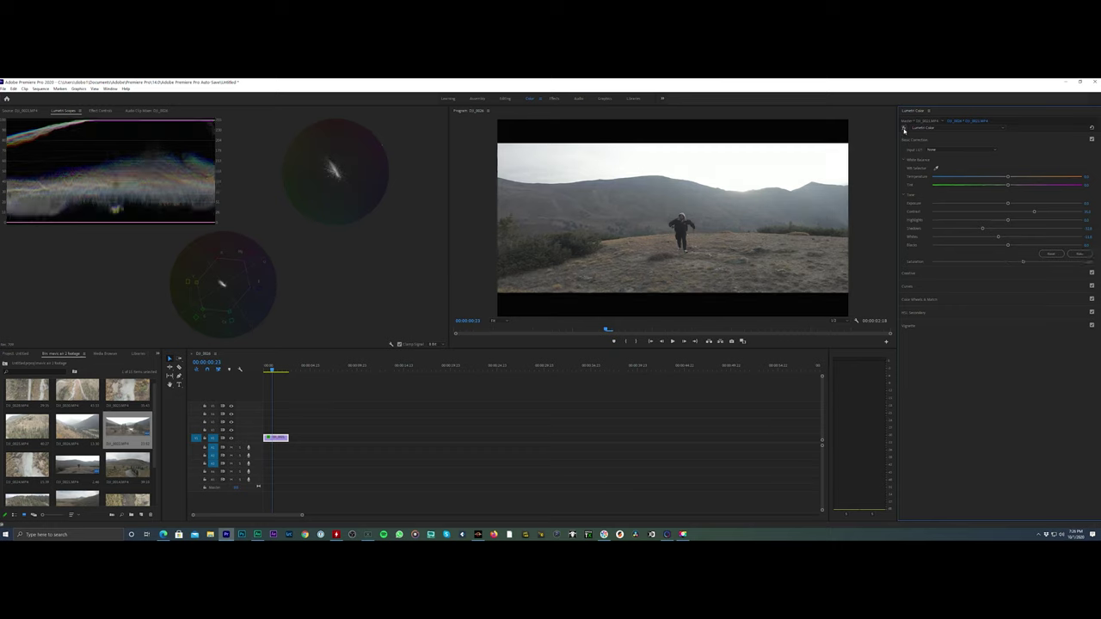
{"action": "left_click", "coordinate": [903, 129]}
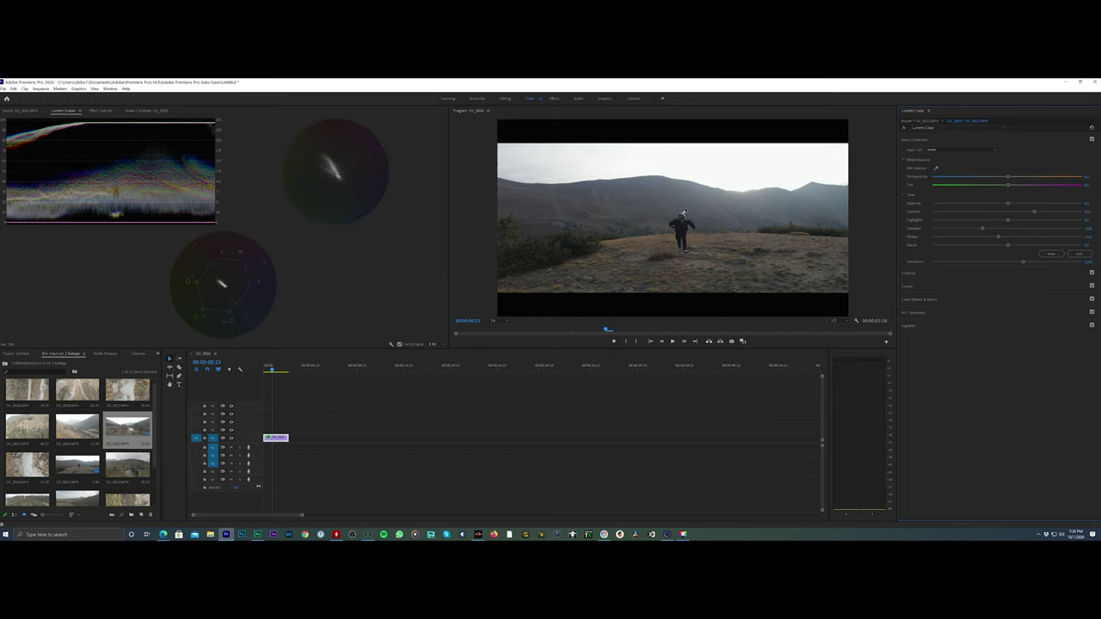
Warm the color temperature, enter a Tint value, and compare against the ungraded clip.
{"action": "left_click_drag", "start_coordinate": [1007, 176], "coordinate": [1020, 177]}
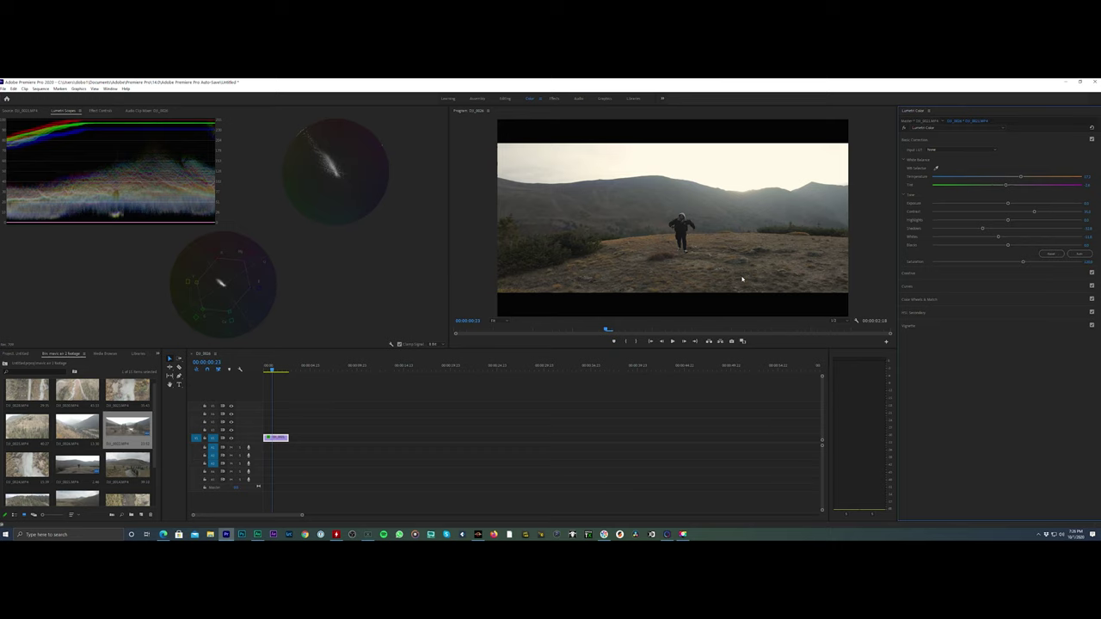
{"action": "left_click", "coordinate": [1088, 185]}
{"action": "key", "text": "Return"}
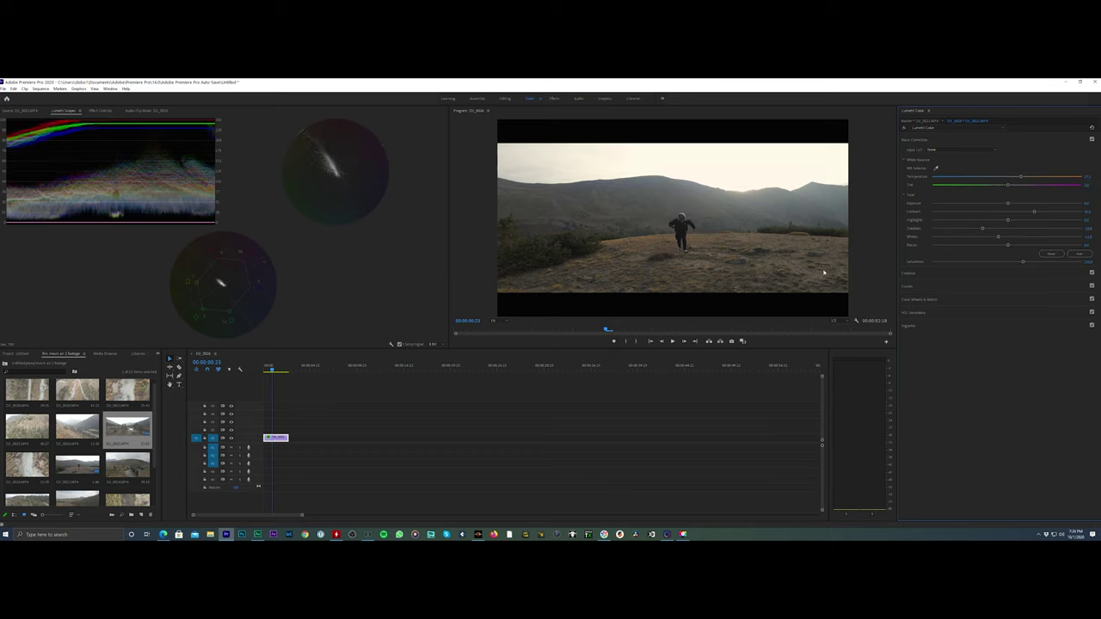
{"action": "left_click", "coordinate": [904, 127]}
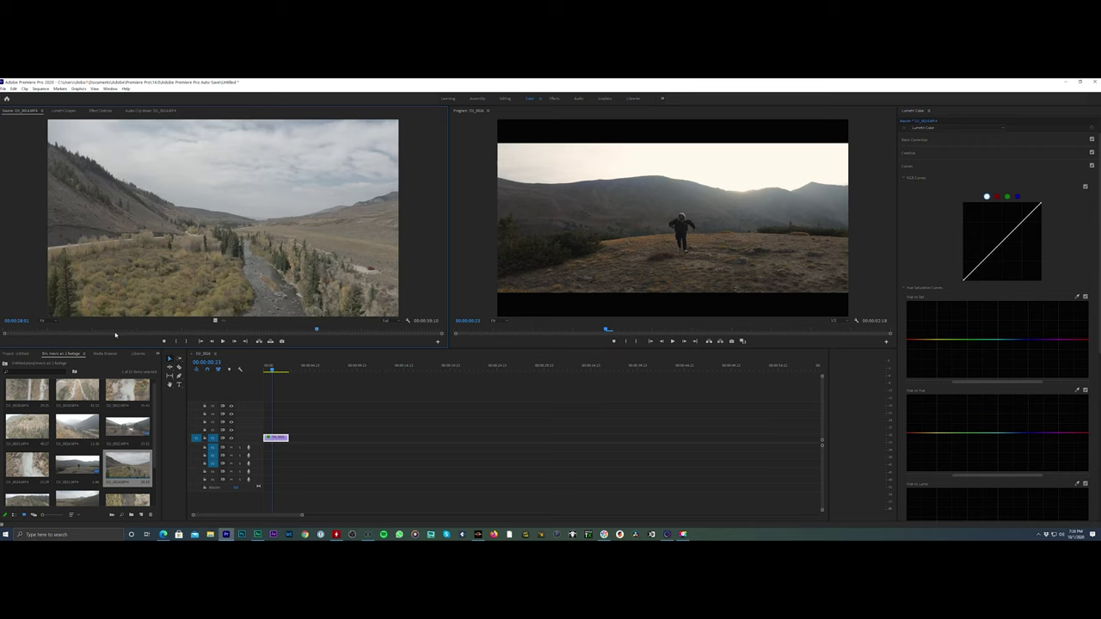
Mark In and Out points on the valley drone clip around the valley shot.
{"action": "left_click_drag", "start_coordinate": [135, 331], "coordinate": [276, 331]}
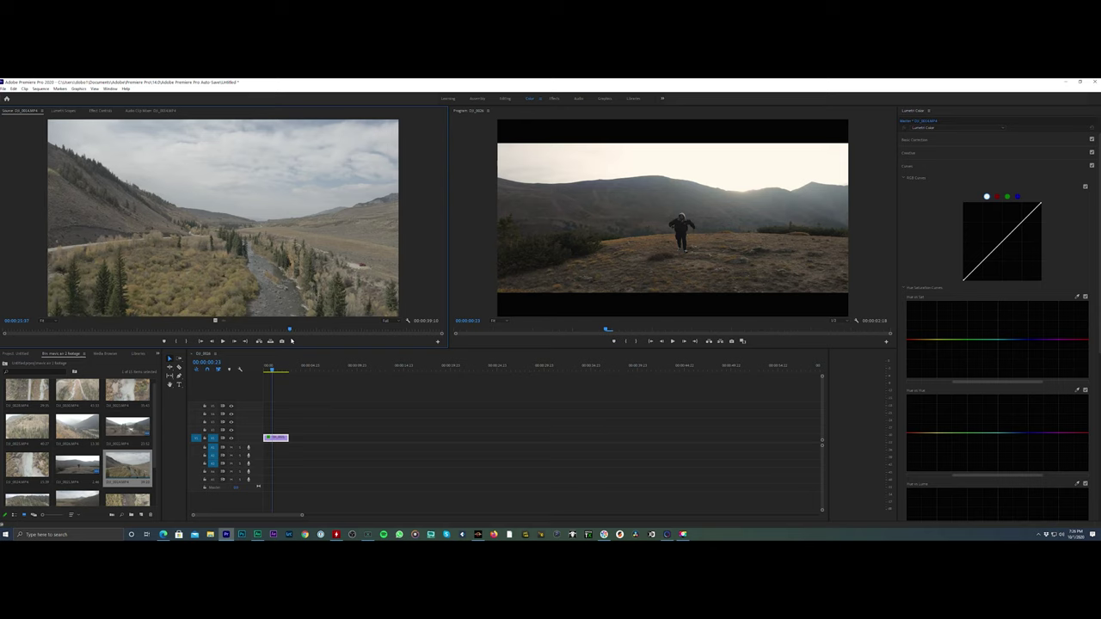
{"action": "key", "text": "i"}
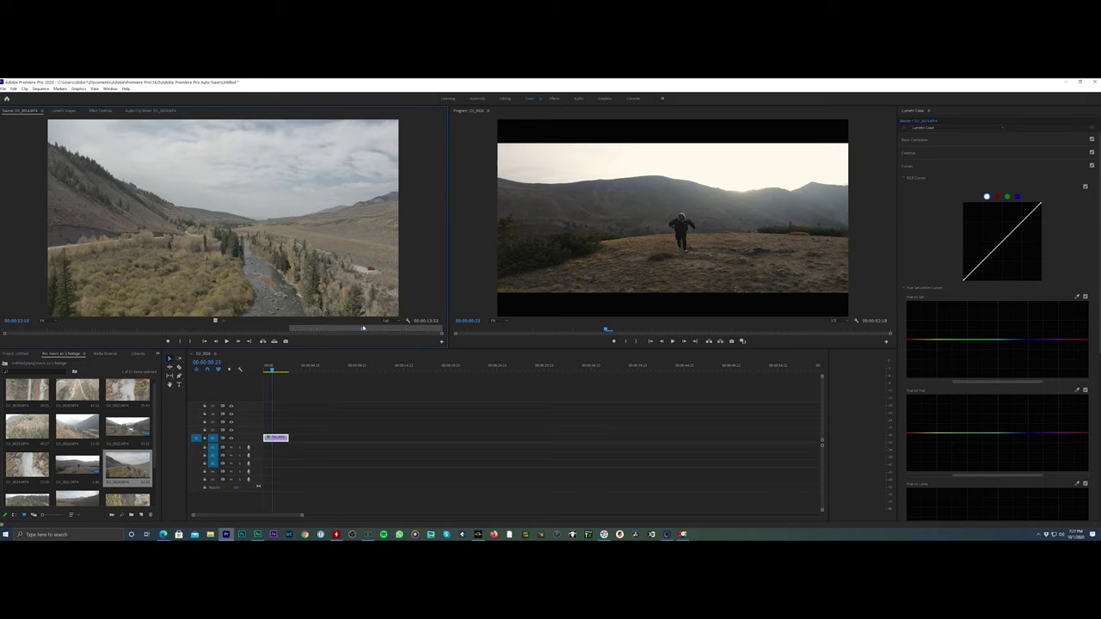
{"action": "left_click", "coordinate": [329, 333]}
{"action": "mouse_move", "coordinate": [329, 333]}
{"action": "left_mouse_down"}
{"action": "mouse_move", "coordinate": [264, 327]}
{"action": "mouse_move", "coordinate": [318, 329]}
{"action": "left_mouse_up"}
{"action": "key", "text": "i"}
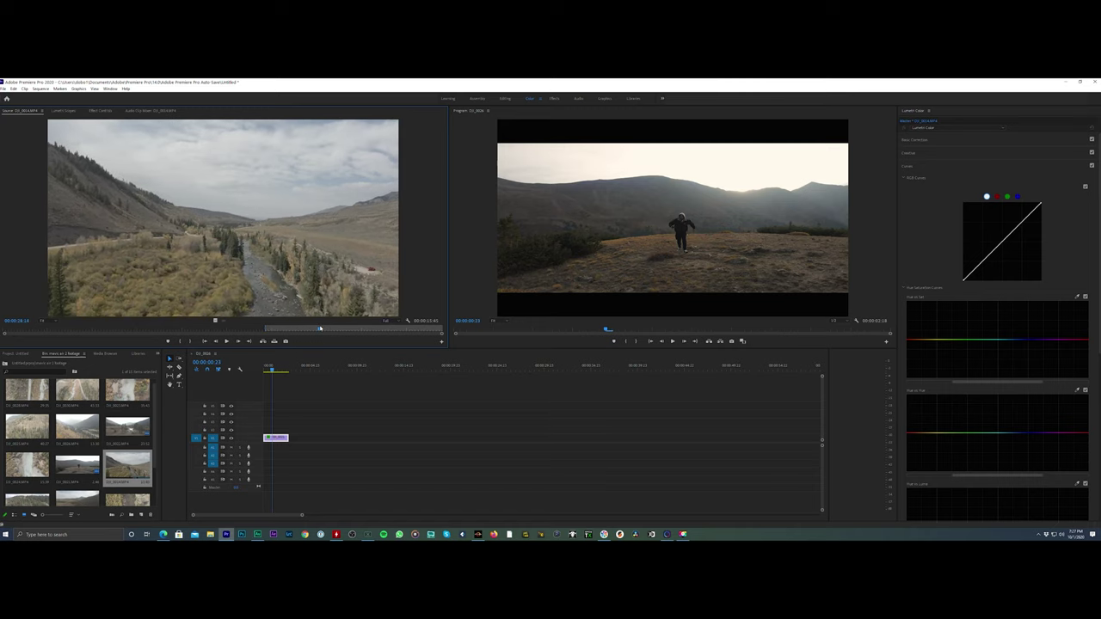
{"action": "key", "text": "o"}
Conform the valley clip's pixel aspect ratio to DVCPRO HD (1.5).
{"action": "right_click", "coordinate": [117, 469]}
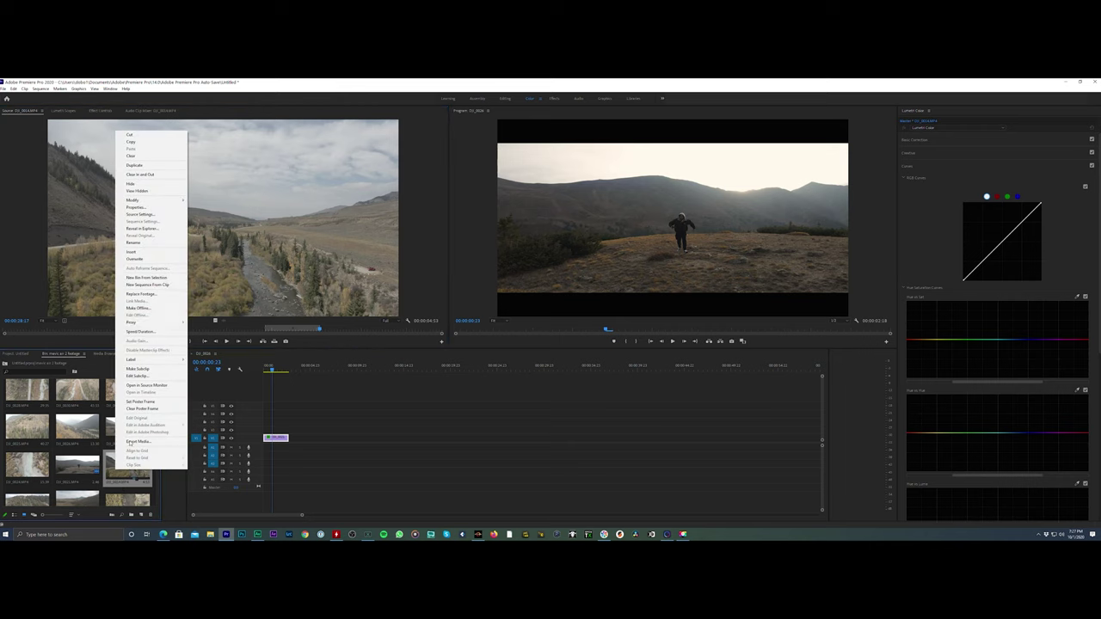
{"action": "mouse_move", "coordinate": [136, 200]}
{"action": "left_click", "coordinate": [207, 207]}
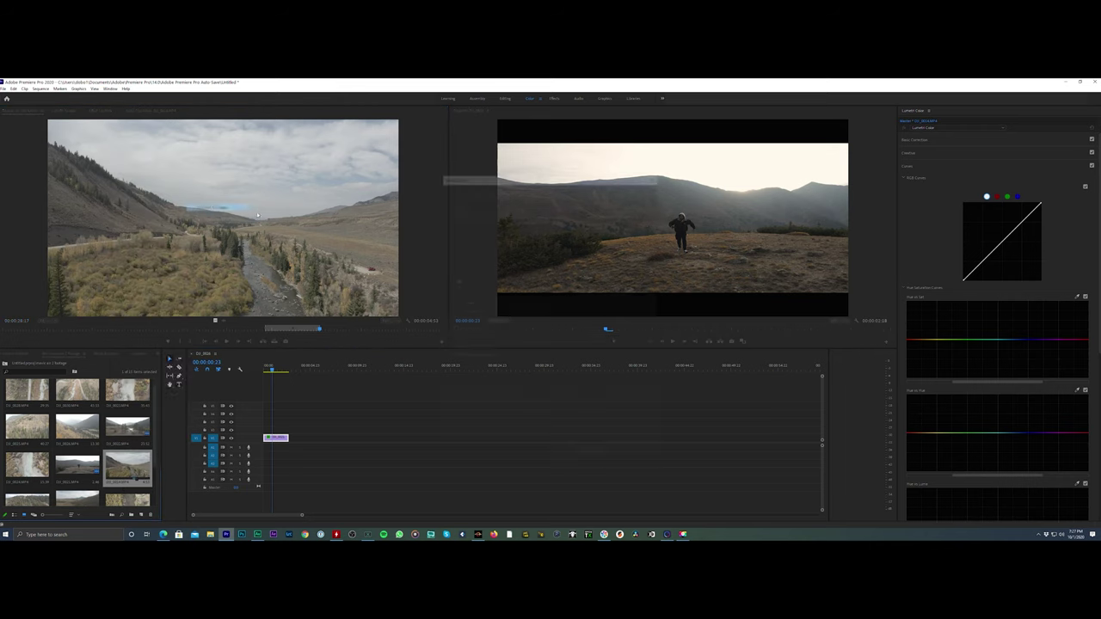
{"action": "left_click", "coordinate": [456, 256]}
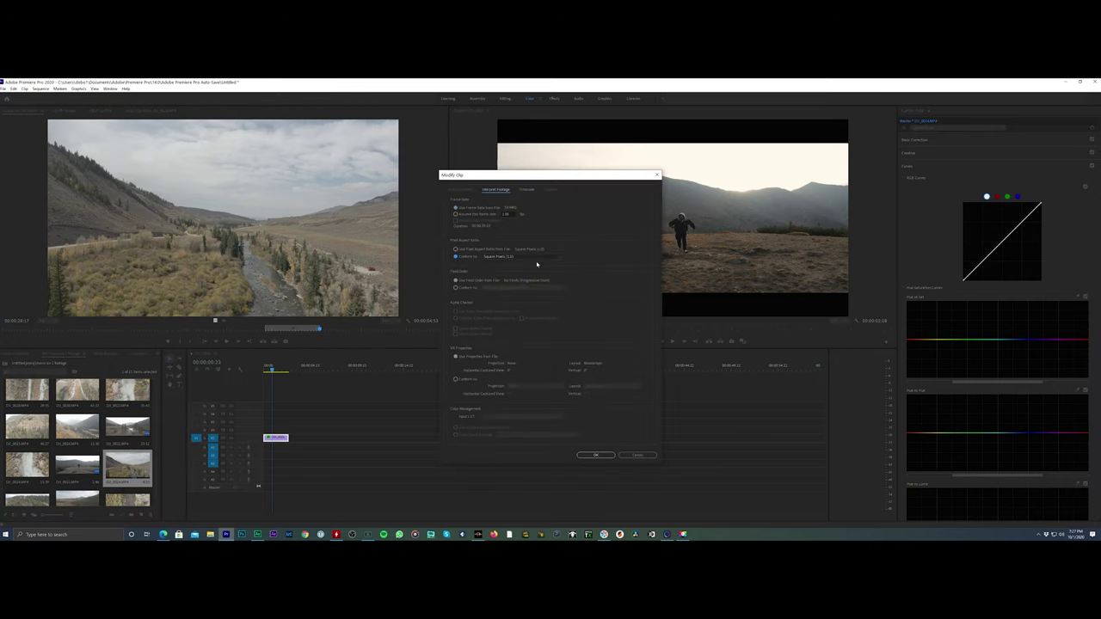
{"action": "left_click", "coordinate": [516, 256]}
{"action": "left_click", "coordinate": [522, 312]}
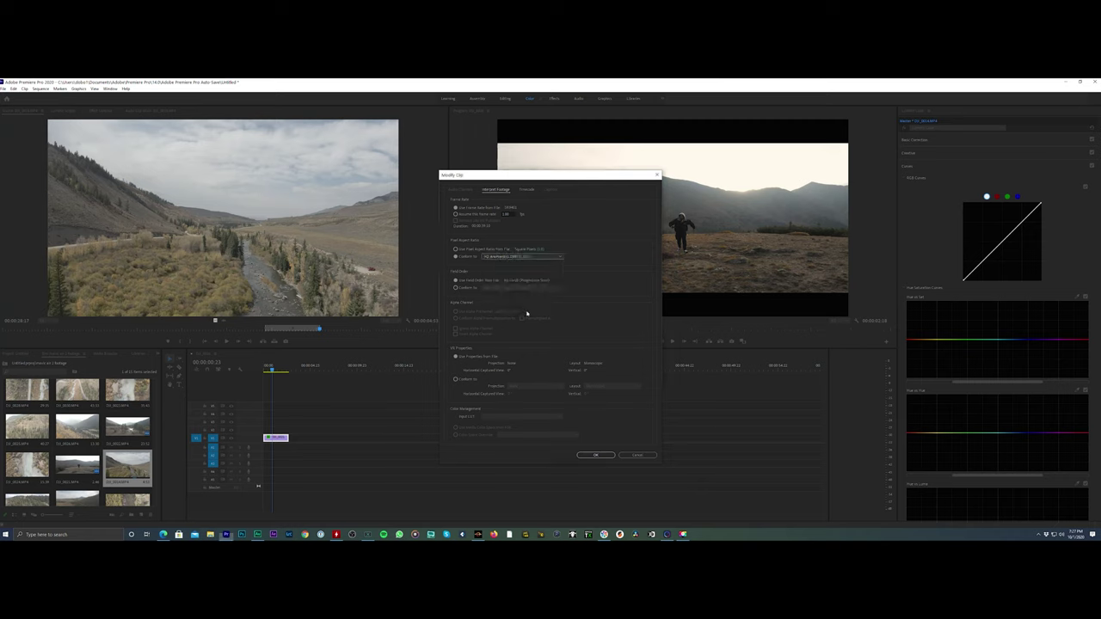
{"action": "left_click", "coordinate": [595, 455]}
Place the trimmed valley clip after the runner clip on V1 and copy the runner clip.
{"action": "left_click_drag", "start_coordinate": [127, 464], "coordinate": [301, 439]}
{"action": "left_click", "coordinate": [315, 368]}
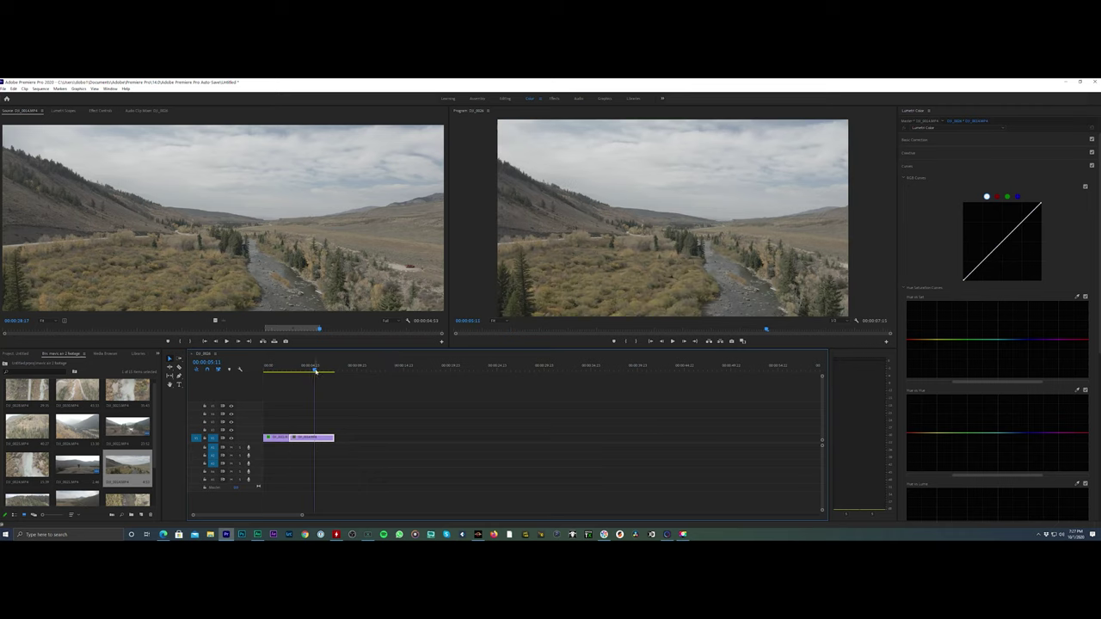
{"action": "left_click", "coordinate": [274, 368]}
{"action": "right_click", "coordinate": [274, 436]}
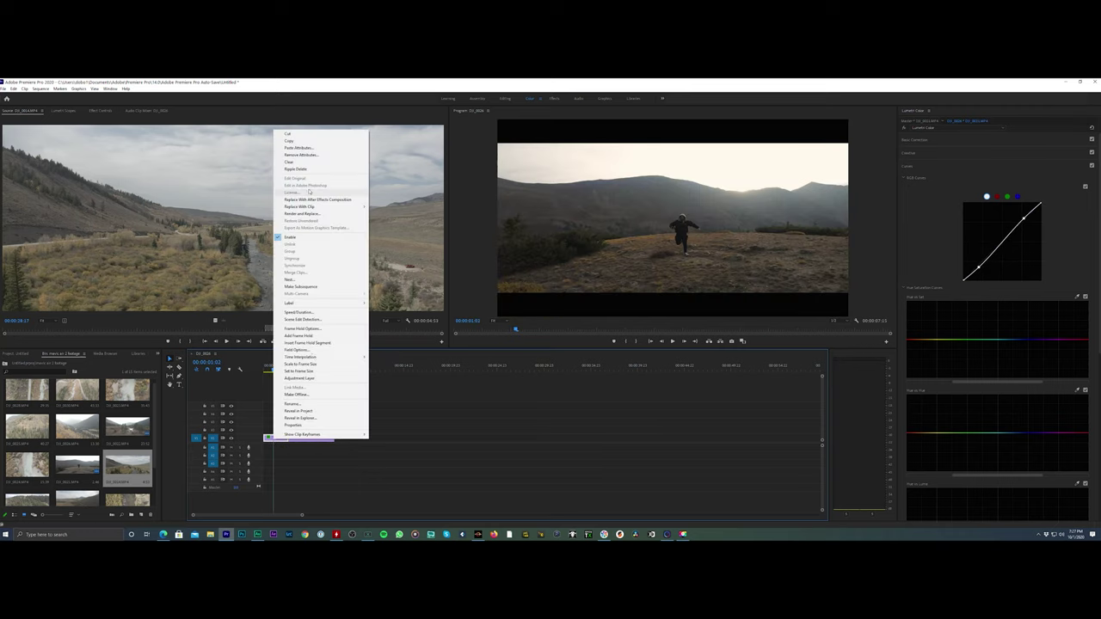
{"action": "left_click", "coordinate": [295, 142]}
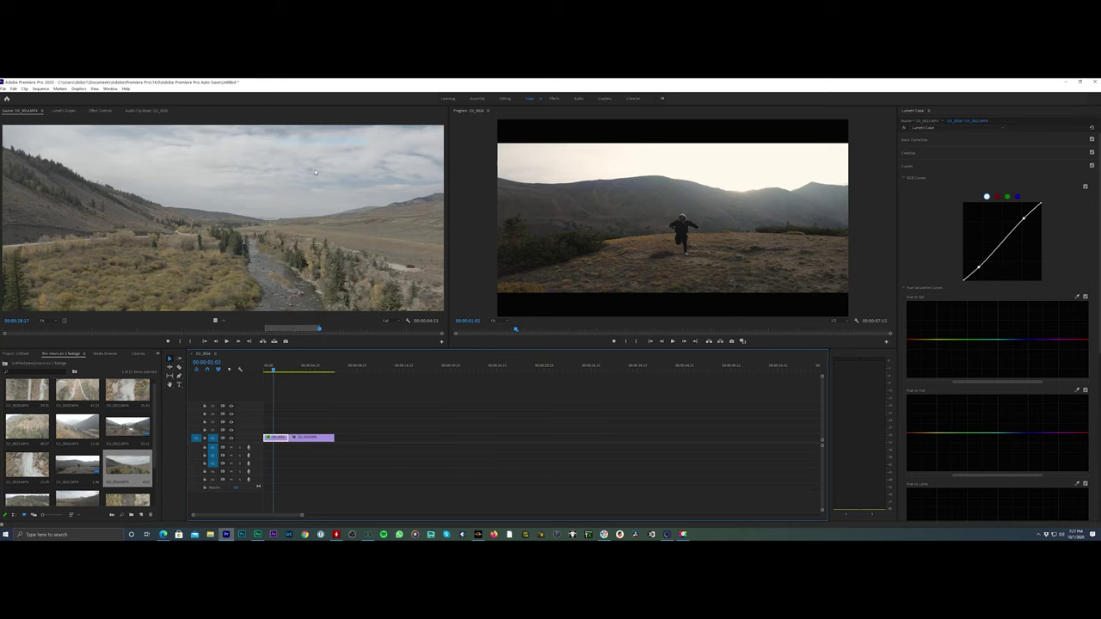
Paste the runner clip's Motion attributes onto the valley clip, excluding Lumetri Color, and preview it.
{"action": "left_click", "coordinate": [311, 366]}
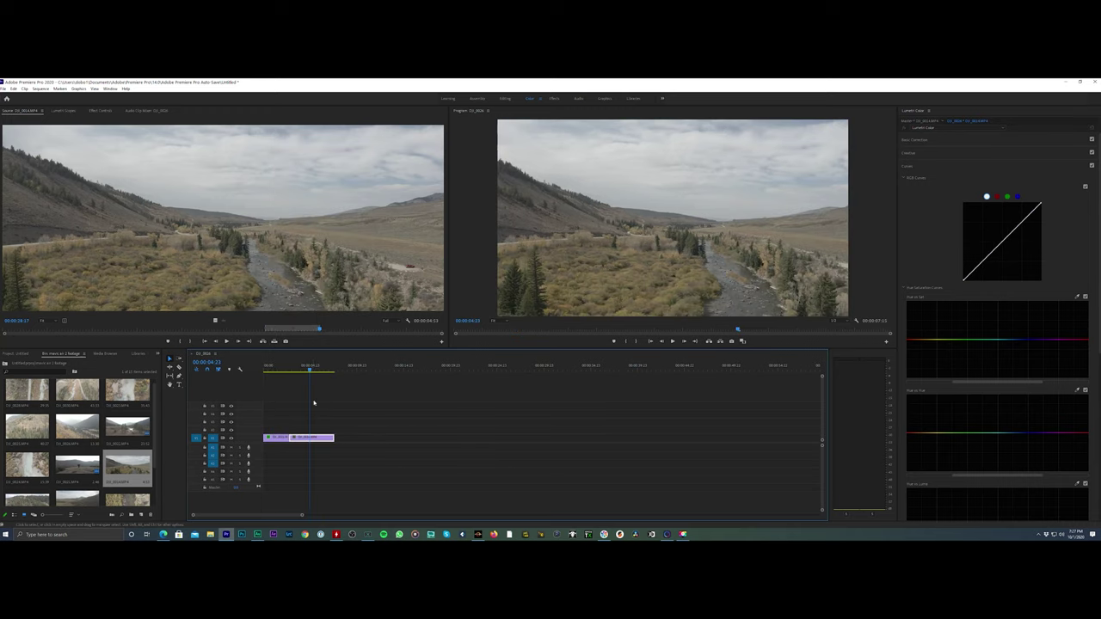
{"action": "right_click", "coordinate": [312, 441]}
{"action": "left_click", "coordinate": [344, 160]}
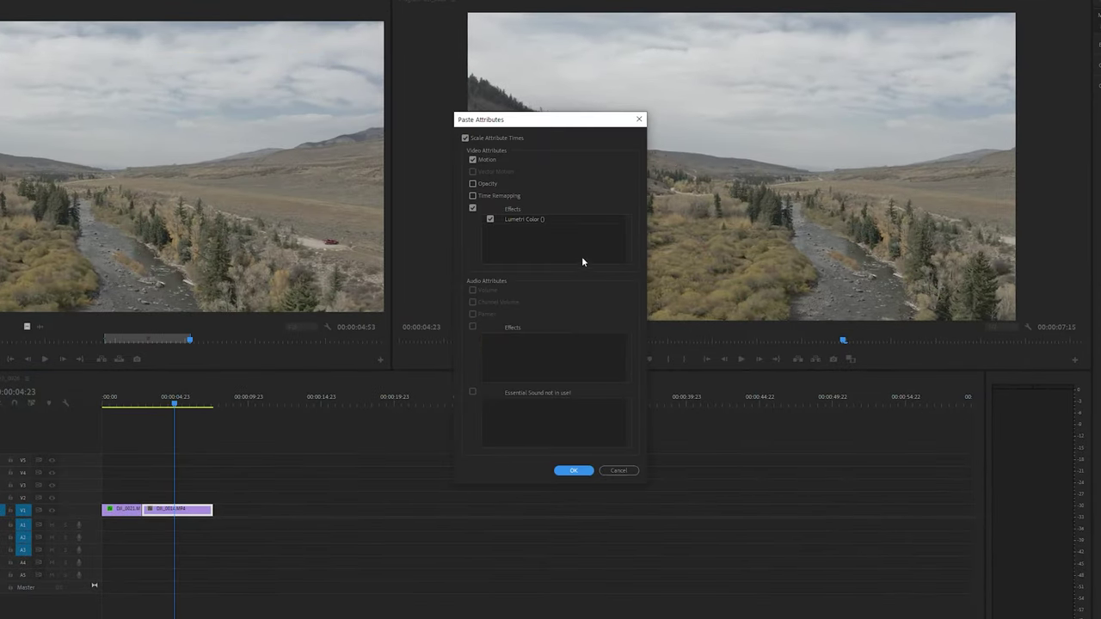
{"action": "left_click", "coordinate": [472, 209]}
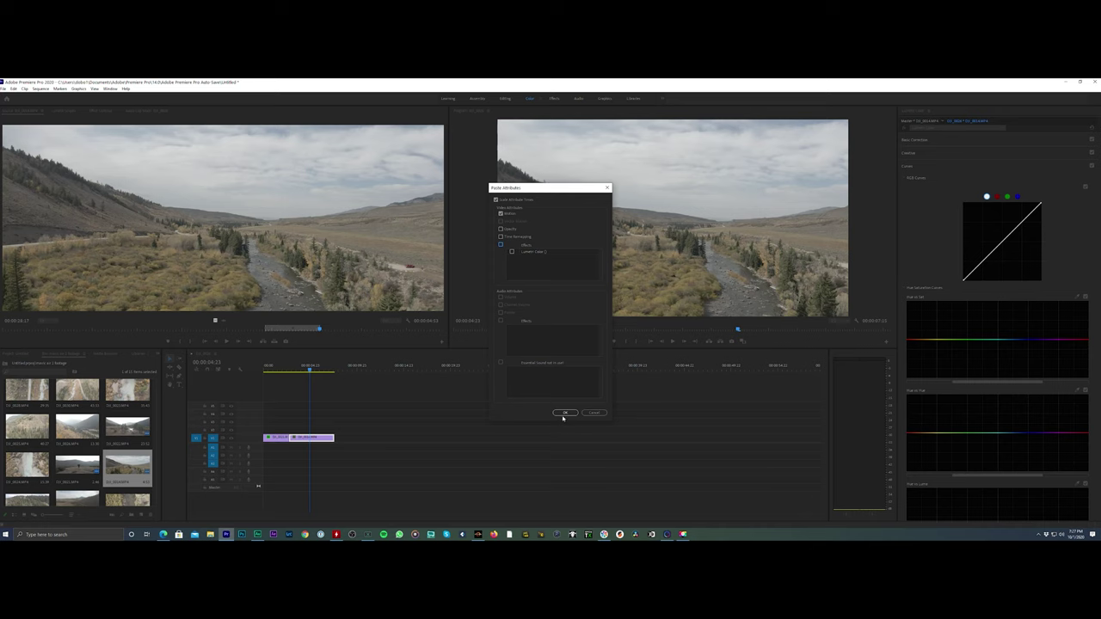
{"action": "left_click", "coordinate": [564, 413]}
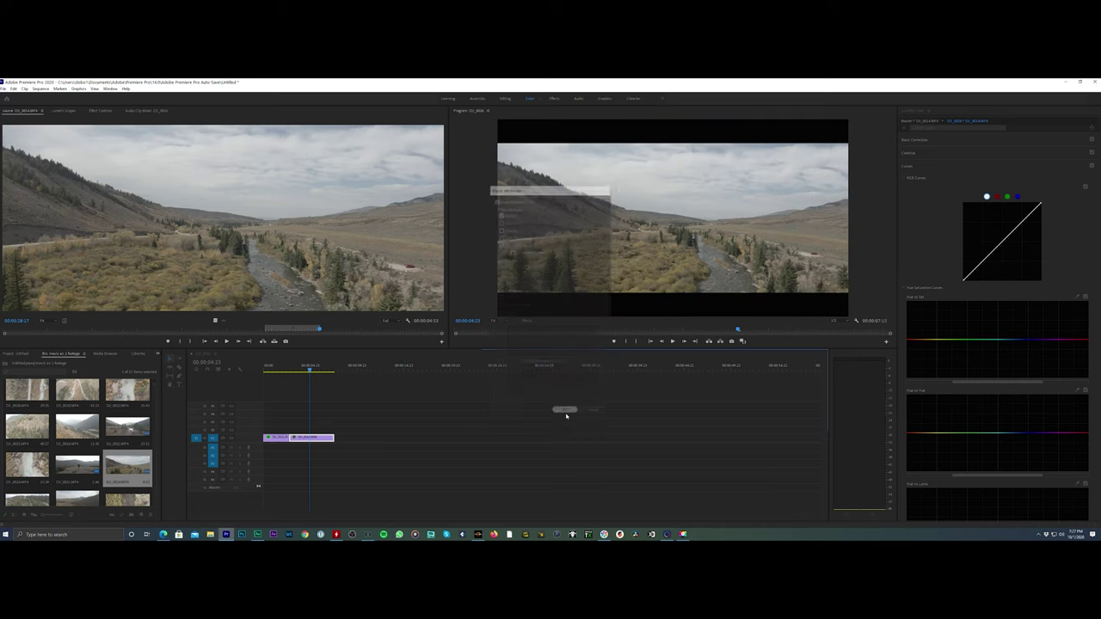
{"action": "left_click_drag", "start_coordinate": [287, 368], "coordinate": [310, 368]}
{"action": "left_click", "coordinate": [310, 415]}
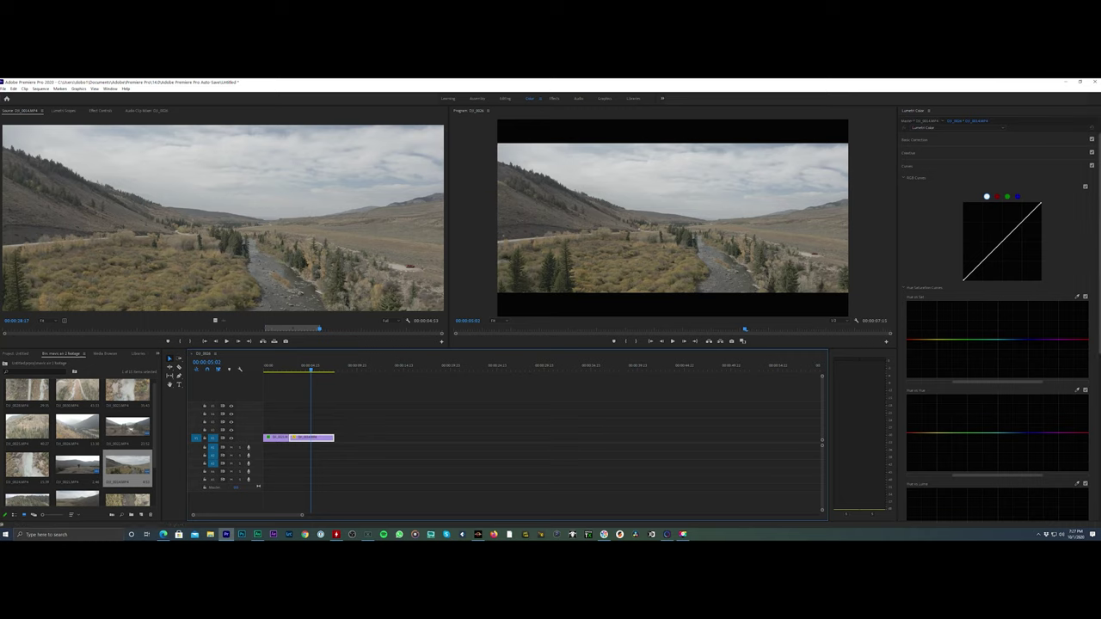
{"action": "scroll", "coordinate": [998, 318], "scroll_direction": "down", "scroll_amount": 3}
{"action": "scroll", "coordinate": [998, 319], "scroll_direction": "up", "scroll_amount": 3}
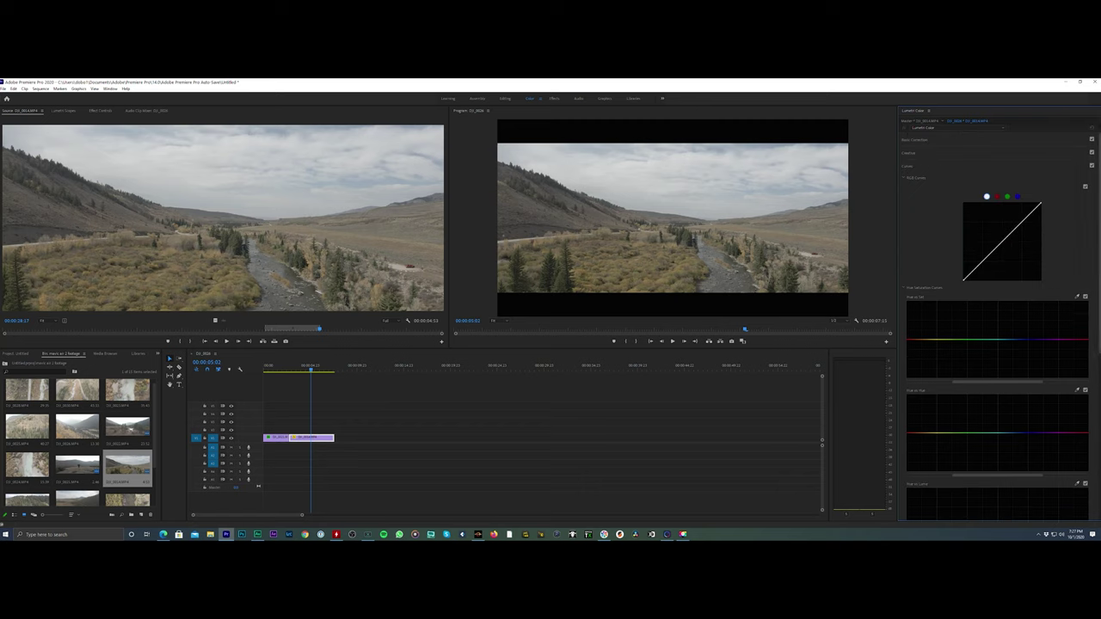
Darken the valley clip's shadows and raise its highlights and contrast in Basic Correction.
{"action": "left_click", "coordinate": [919, 139]}
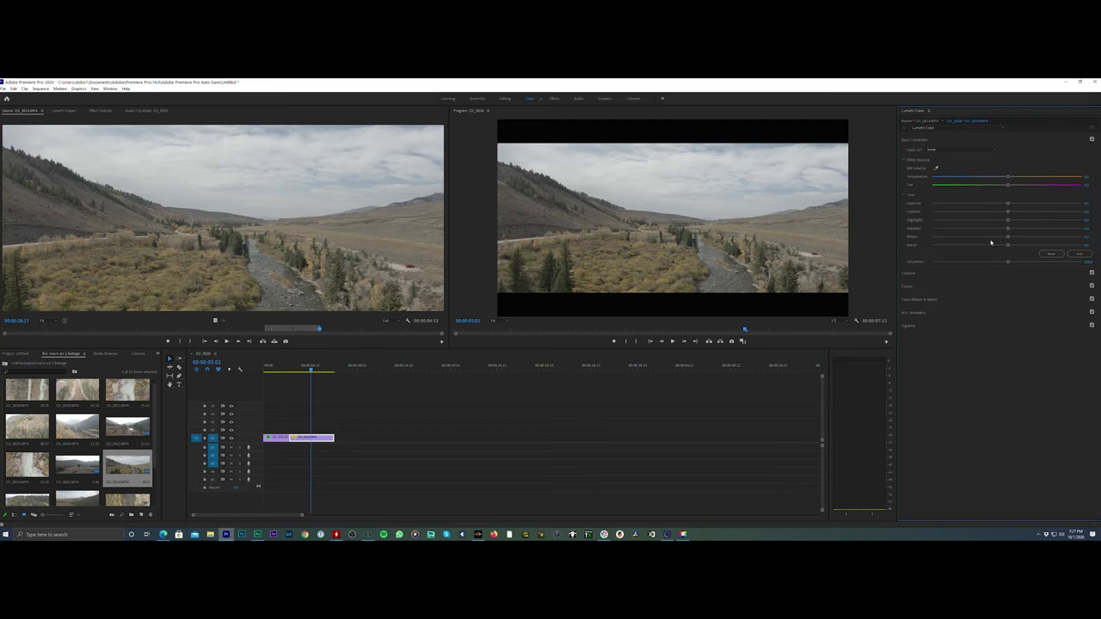
{"action": "left_click_drag", "start_coordinate": [1008, 228], "coordinate": [974, 228]}
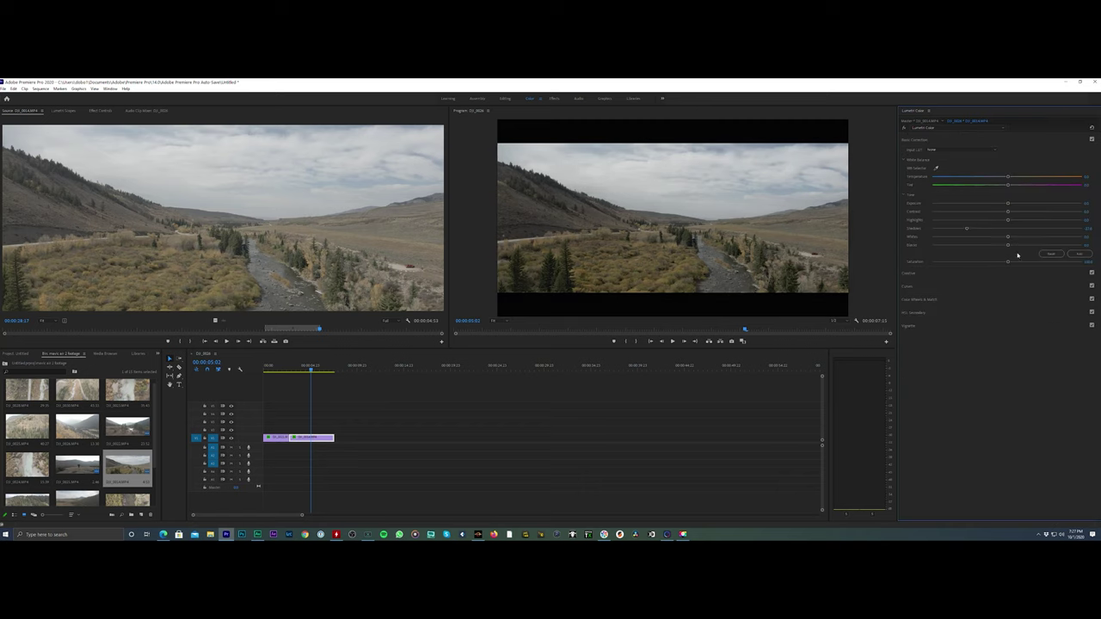
{"action": "left_click_drag", "start_coordinate": [1009, 221], "coordinate": [1027, 219]}
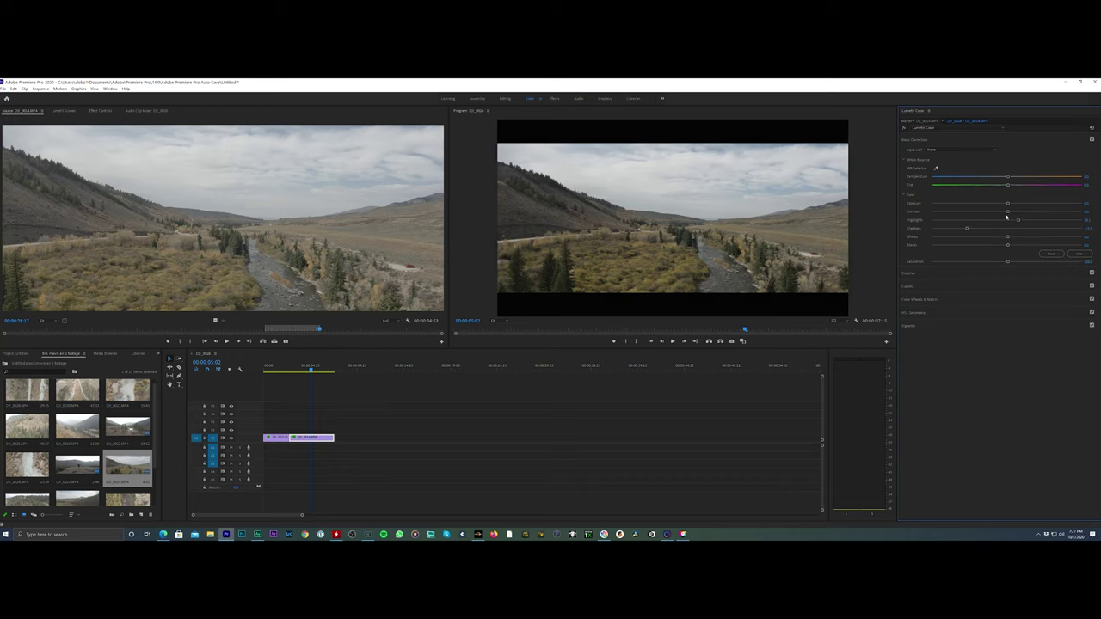
{"action": "left_click_drag", "start_coordinate": [1007, 213], "coordinate": [1035, 217]}
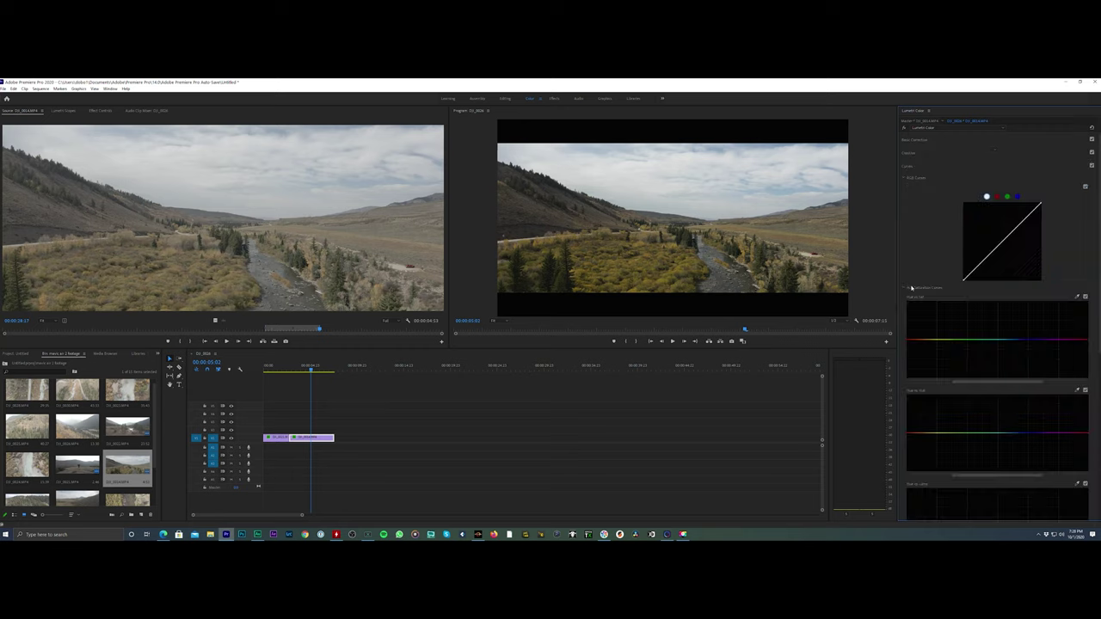
Add a low and a high point to the RGB curve to form a gentle S curve.
{"action": "left_click", "coordinate": [978, 269]}
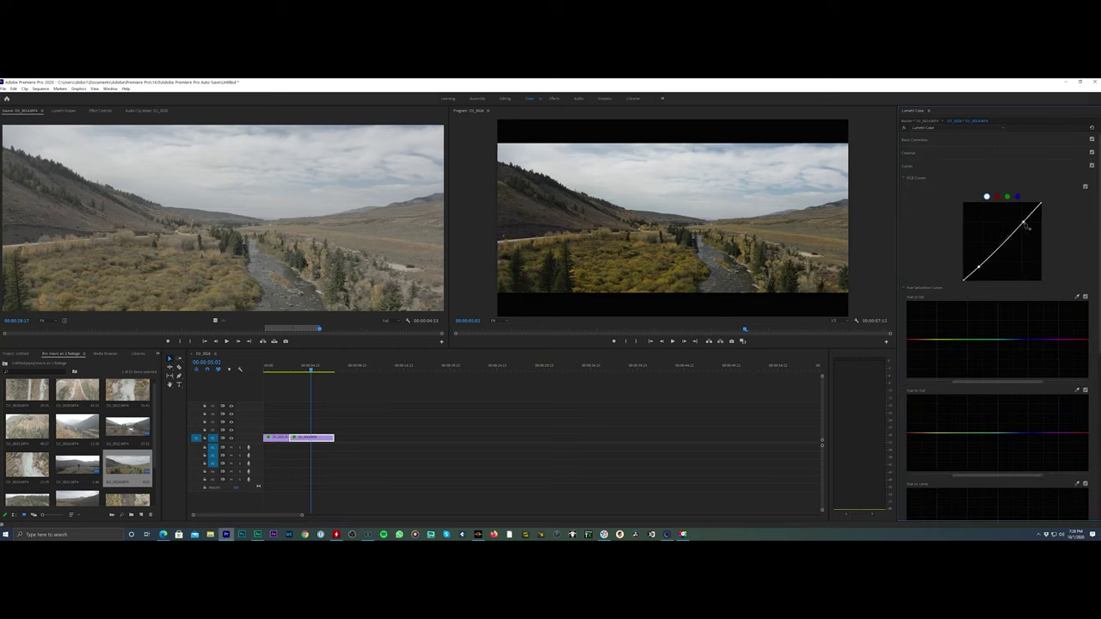
{"action": "left_click", "coordinate": [1023, 222]}
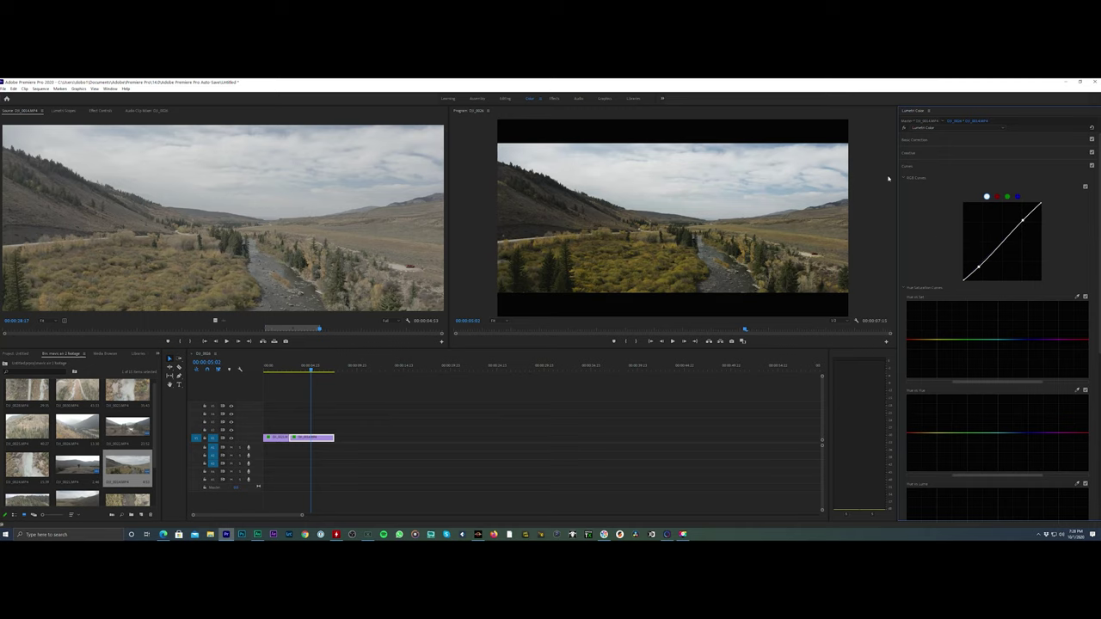
{"action": "left_click", "coordinate": [909, 139]}
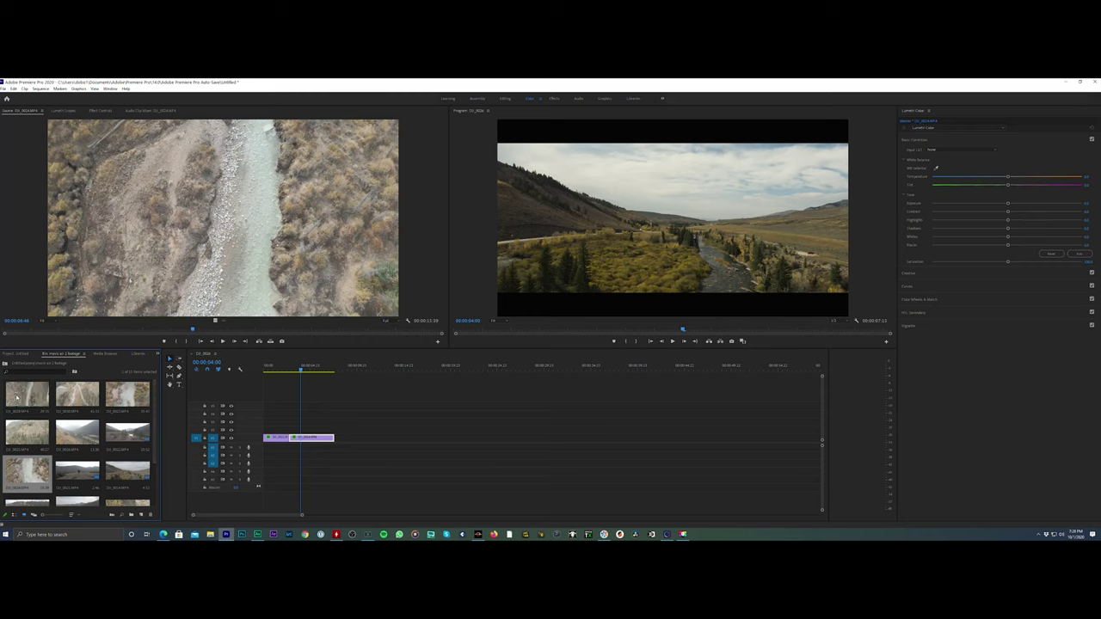
Mark a 4:21 In/Out section of the aerial road clip, removing a premature timeline placement.
{"action": "double_click", "coordinate": [27, 394]}
{"action": "left_click", "coordinate": [124, 329]}
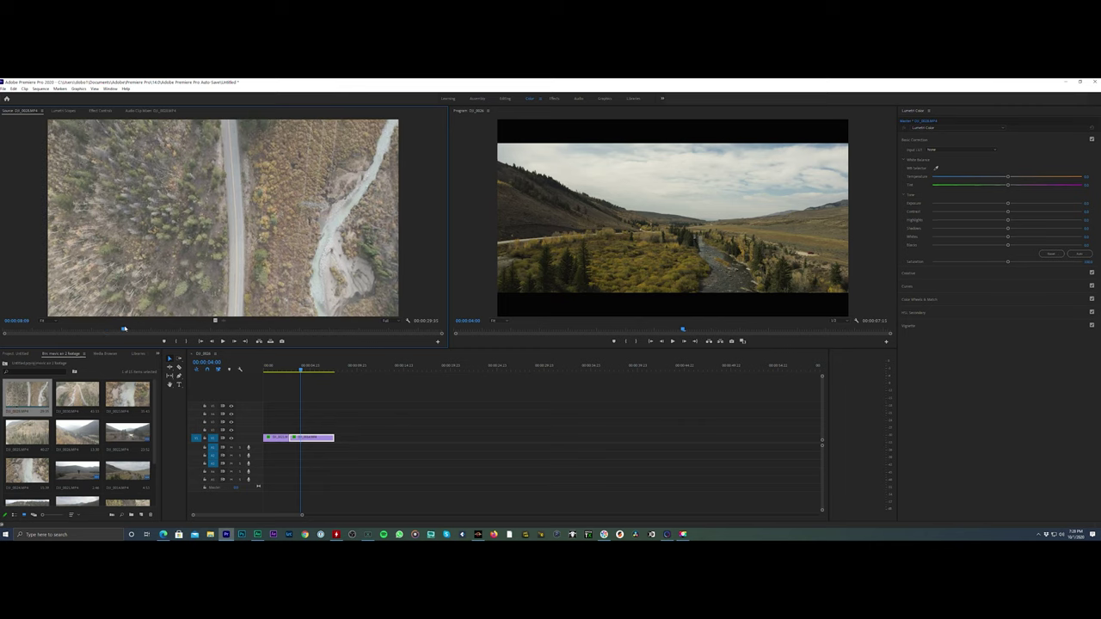
{"action": "key", "text": "i"}
{"action": "left_click_drag", "start_coordinate": [125, 329], "coordinate": [188, 330]}
{"action": "key", "text": "o"}
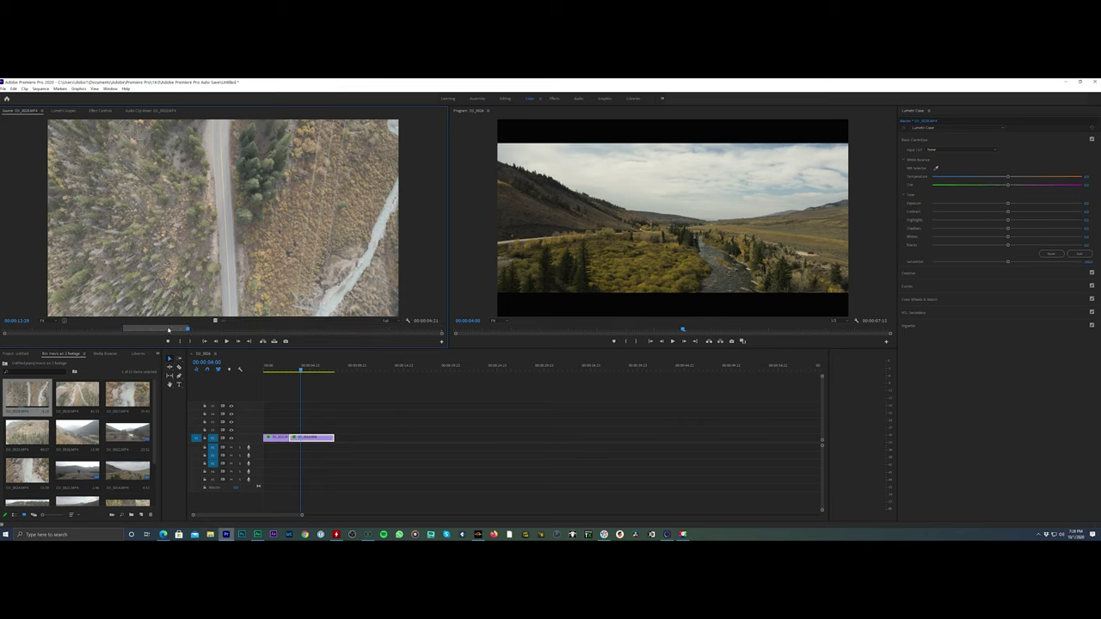
{"action": "left_click_drag", "start_coordinate": [214, 319], "coordinate": [360, 438]}
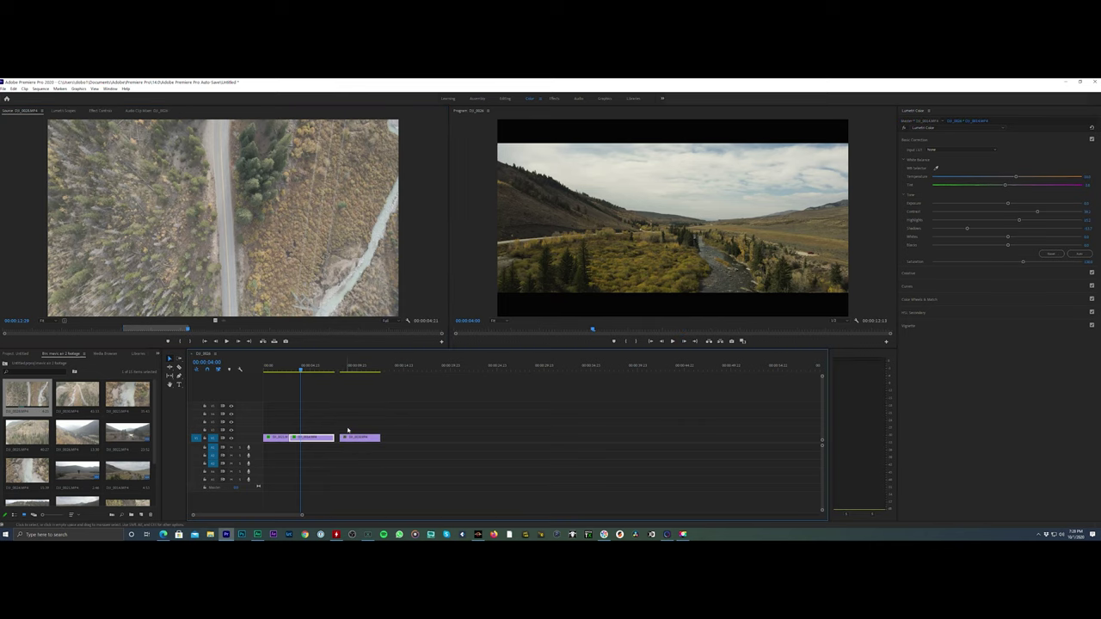
{"action": "left_click", "coordinate": [370, 369]}
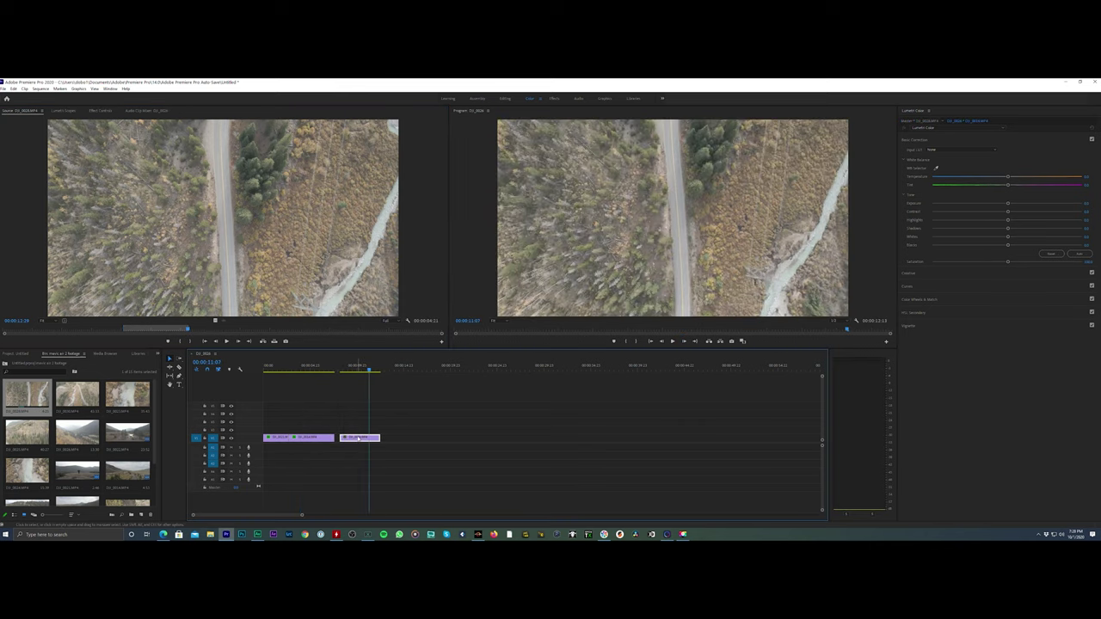
{"action": "key", "text": "Delete"}
Conform the aerial road clip to HD Anamorphic 1080 (1.333) and place it after the first clip.
{"action": "right_click", "coordinate": [30, 396]}
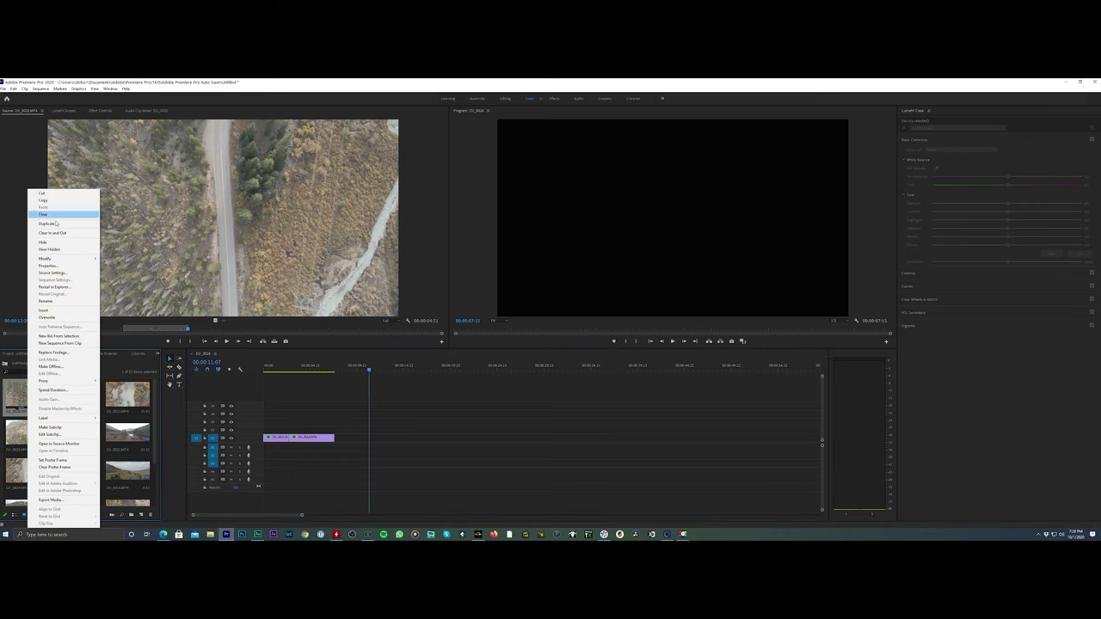
{"action": "mouse_move", "coordinate": [76, 258]}
{"action": "left_click", "coordinate": [128, 266]}
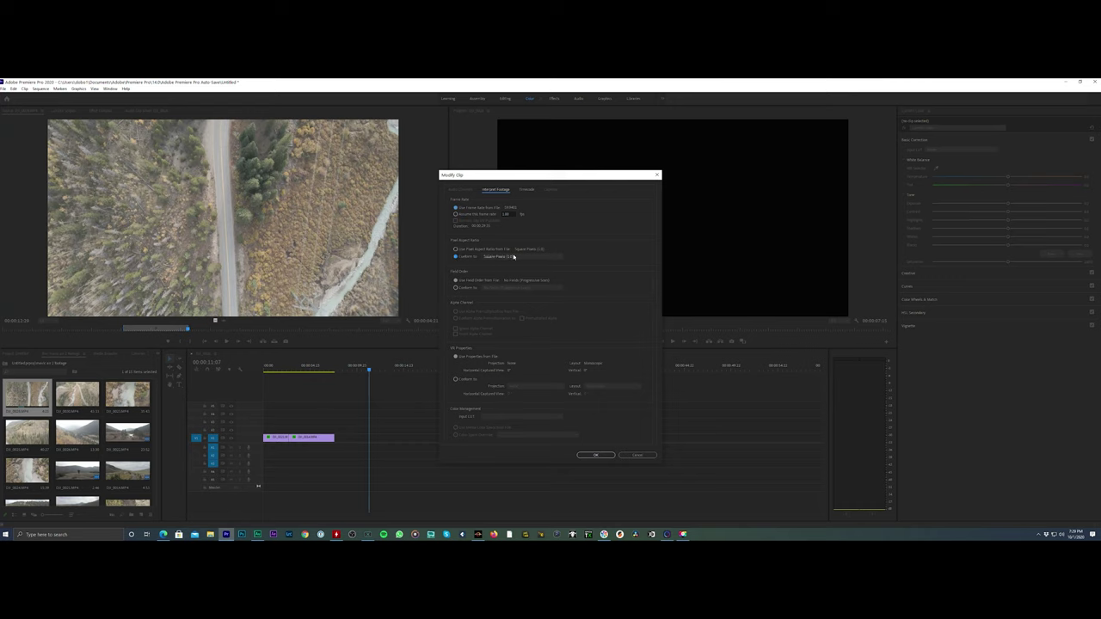
{"action": "left_click", "coordinate": [514, 257]}
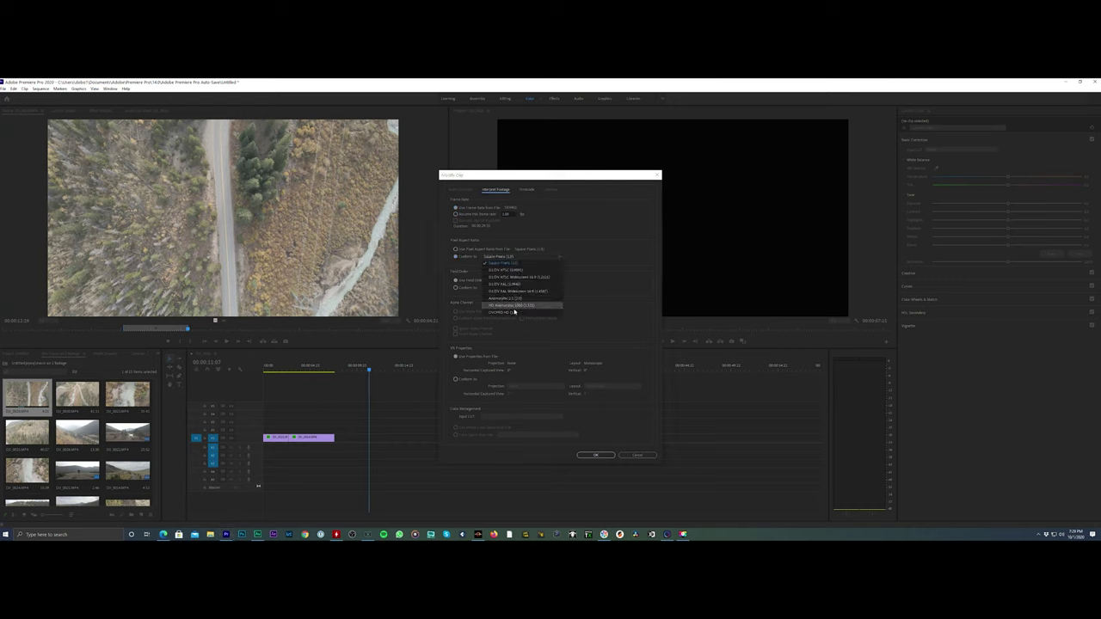
{"action": "left_click", "coordinate": [510, 305]}
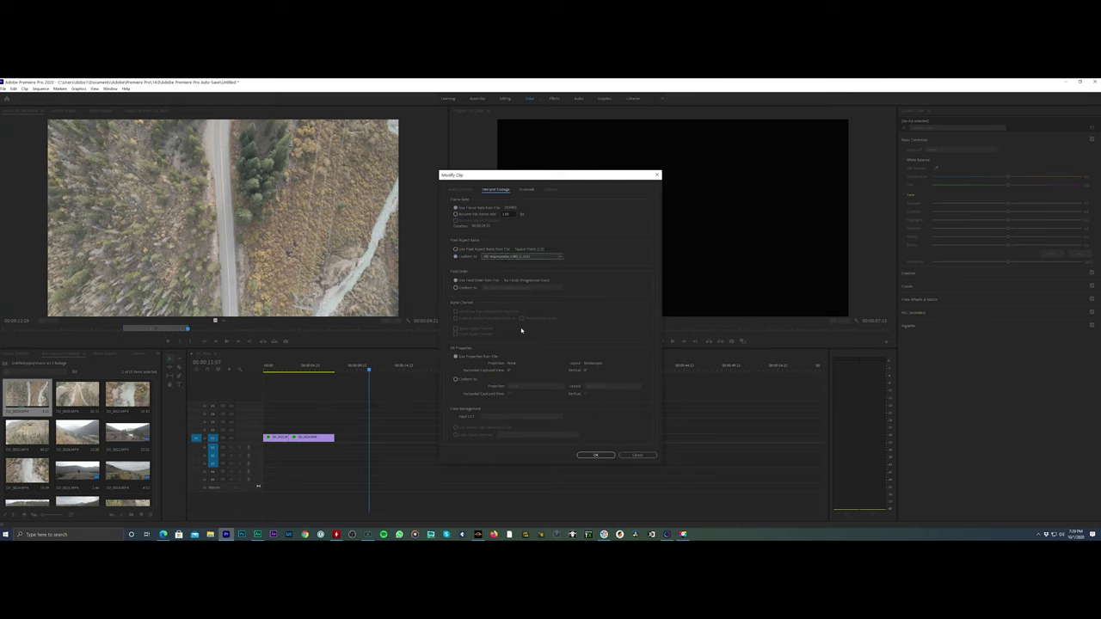
{"action": "left_click", "coordinate": [594, 454]}
{"action": "left_click_drag", "start_coordinate": [27, 395], "coordinate": [351, 443]}
{"action": "right_click", "coordinate": [353, 438]}
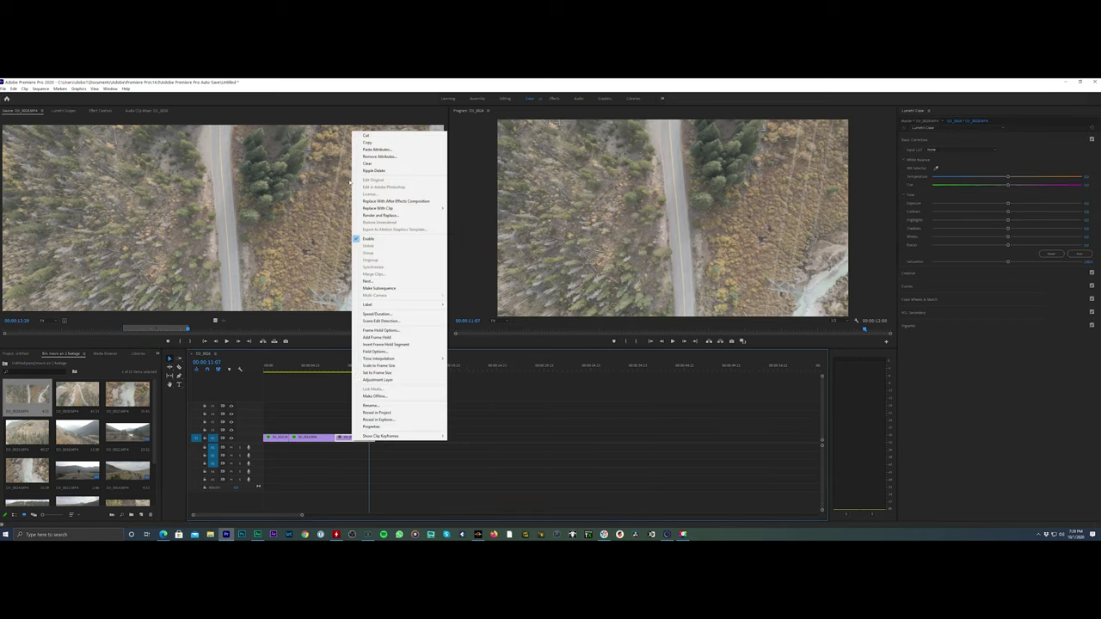
Paste the first clip's letterbox and grade onto the road clip, then darken shadows and raise highlights.
{"action": "left_click", "coordinate": [376, 150]}
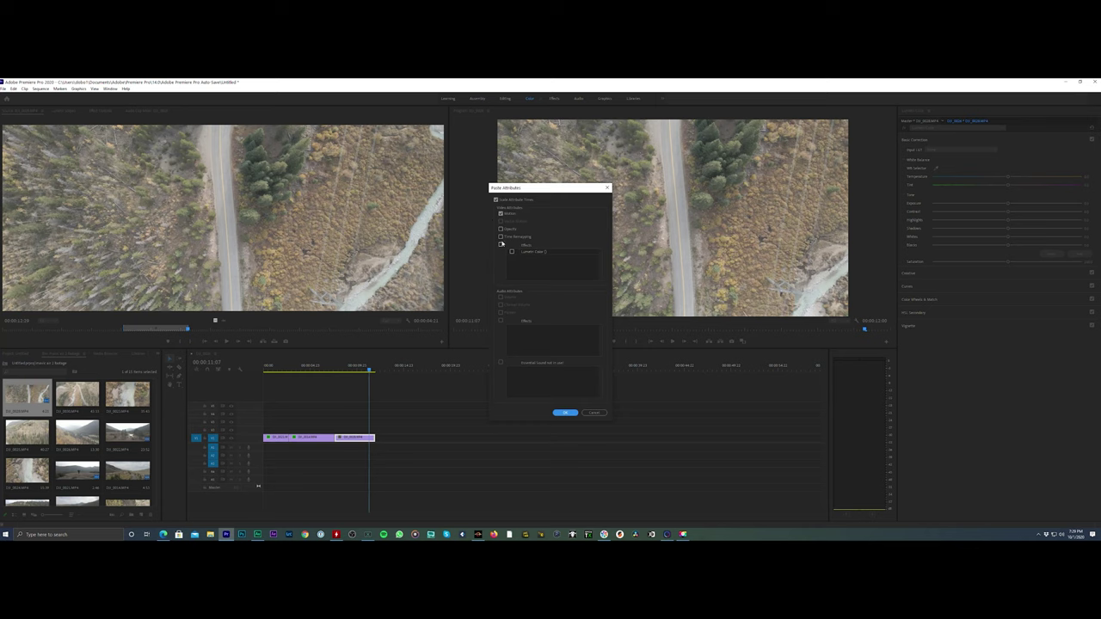
{"action": "left_click", "coordinate": [565, 413]}
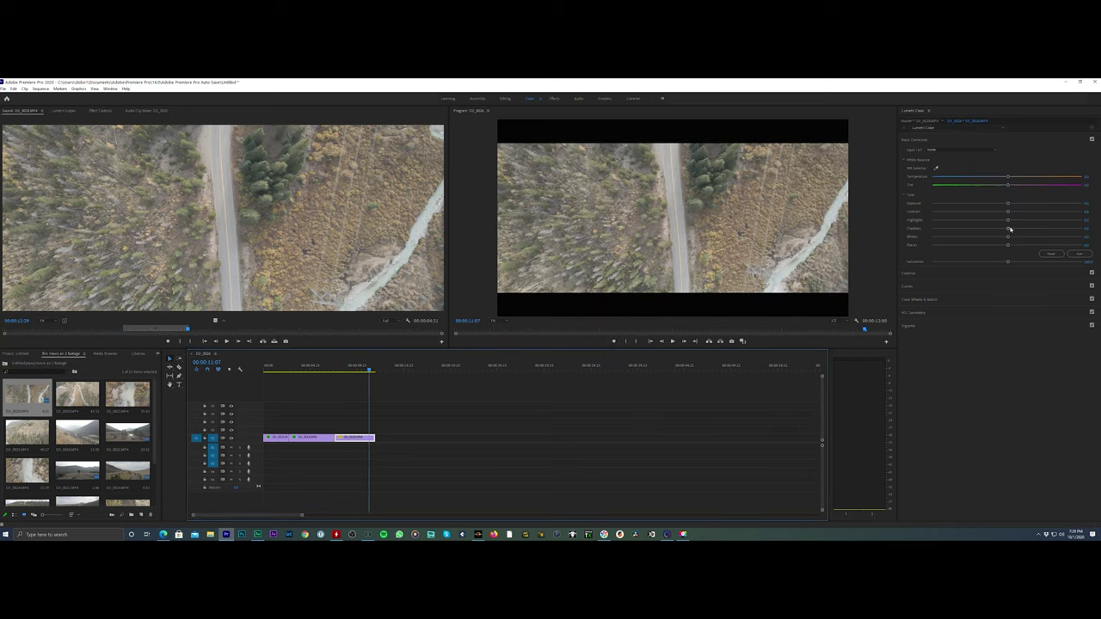
{"action": "left_click_drag", "start_coordinate": [1010, 229], "coordinate": [926, 240]}
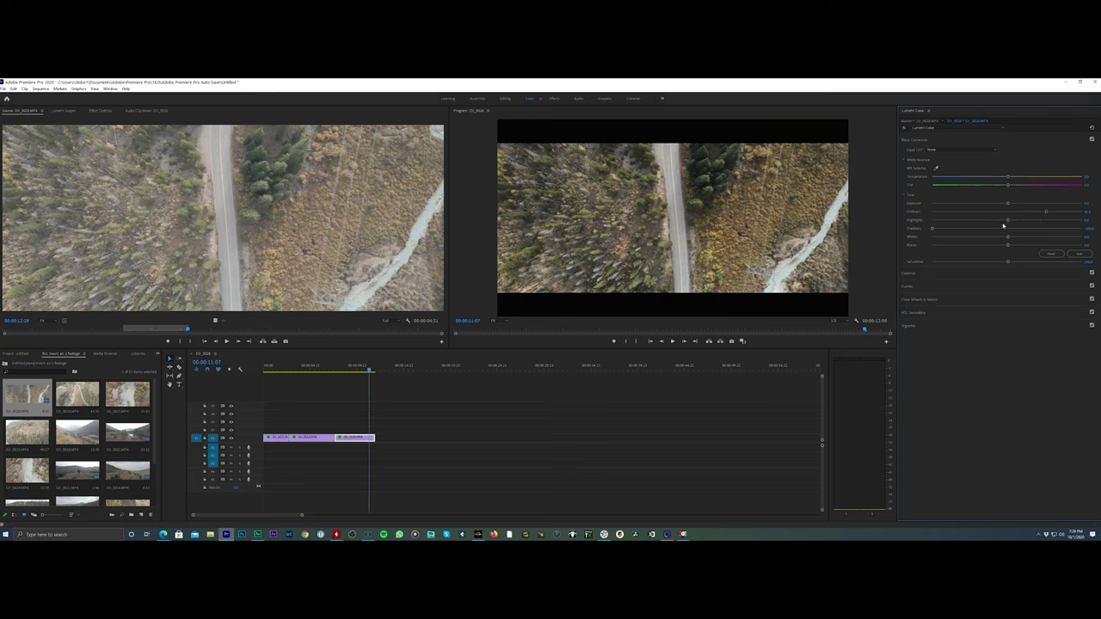
{"action": "left_click_drag", "start_coordinate": [1009, 221], "coordinate": [1026, 222]}
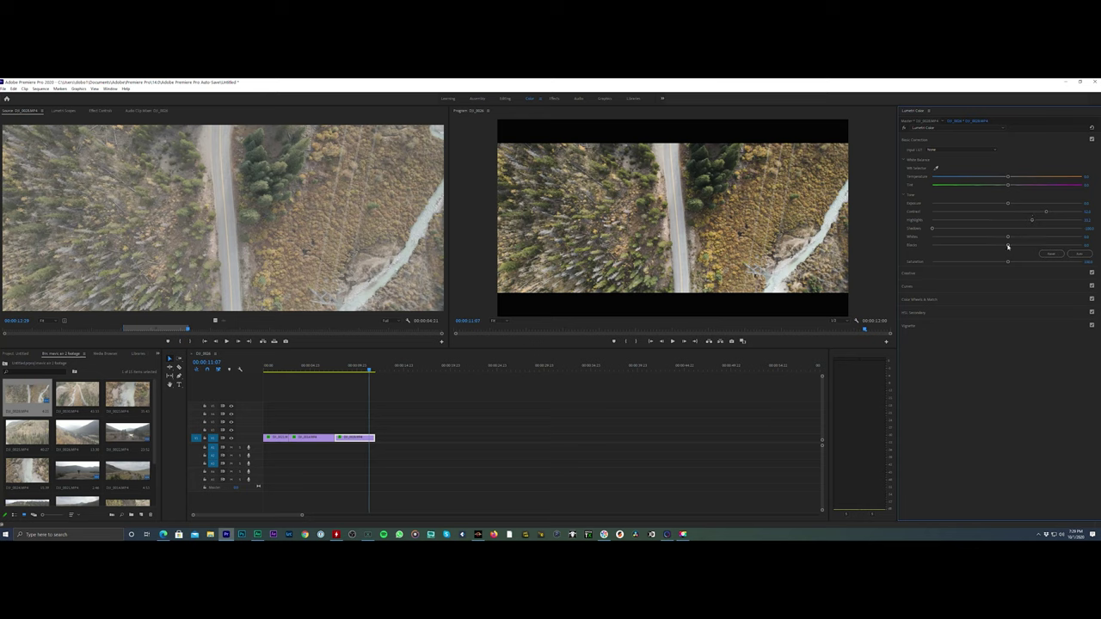
Pull down the lower RGB curve and lift the upper curve on the road clip.
{"action": "left_click", "coordinate": [911, 289]}
{"action": "left_click_drag", "start_coordinate": [977, 269], "coordinate": [979, 272]}
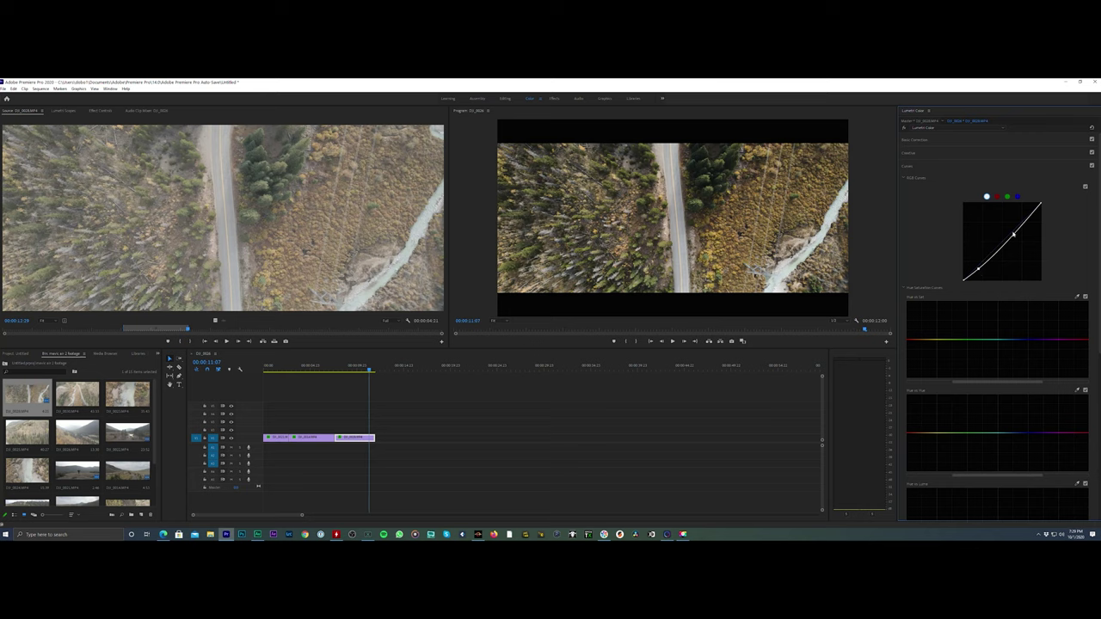
{"action": "left_click_drag", "start_coordinate": [1020, 227], "coordinate": [1023, 224]}
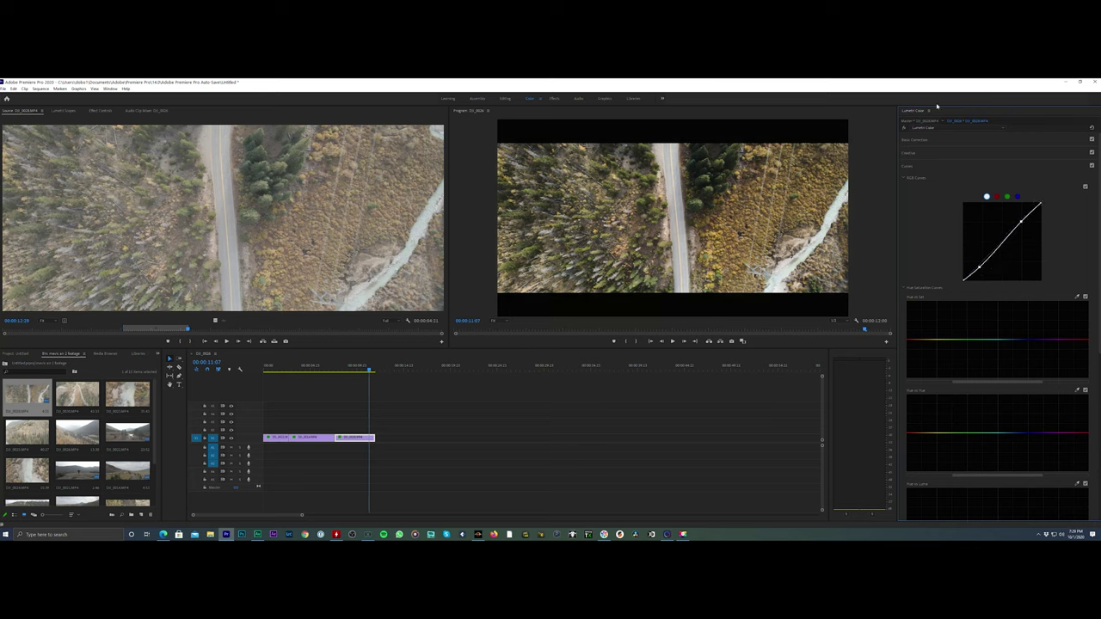
{"action": "left_click", "coordinate": [924, 141]}
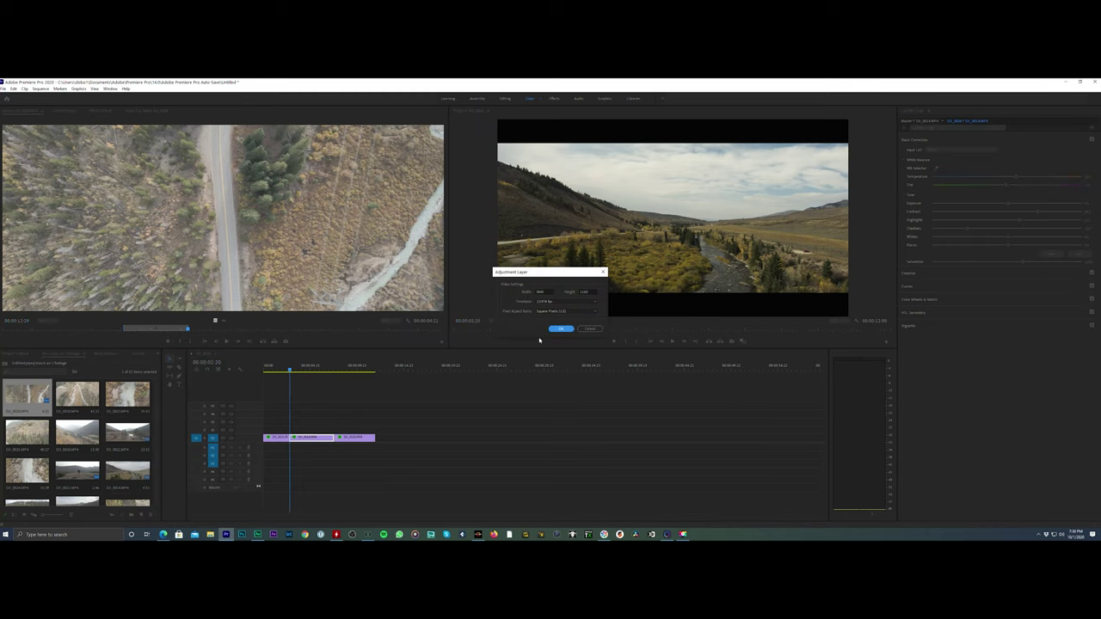
Create a new adjustment layer and place it on V2 spanning all three drone clips.
{"action": "left_click", "coordinate": [563, 329]}
{"action": "left_click_drag", "start_coordinate": [86, 456], "coordinate": [375, 429]}
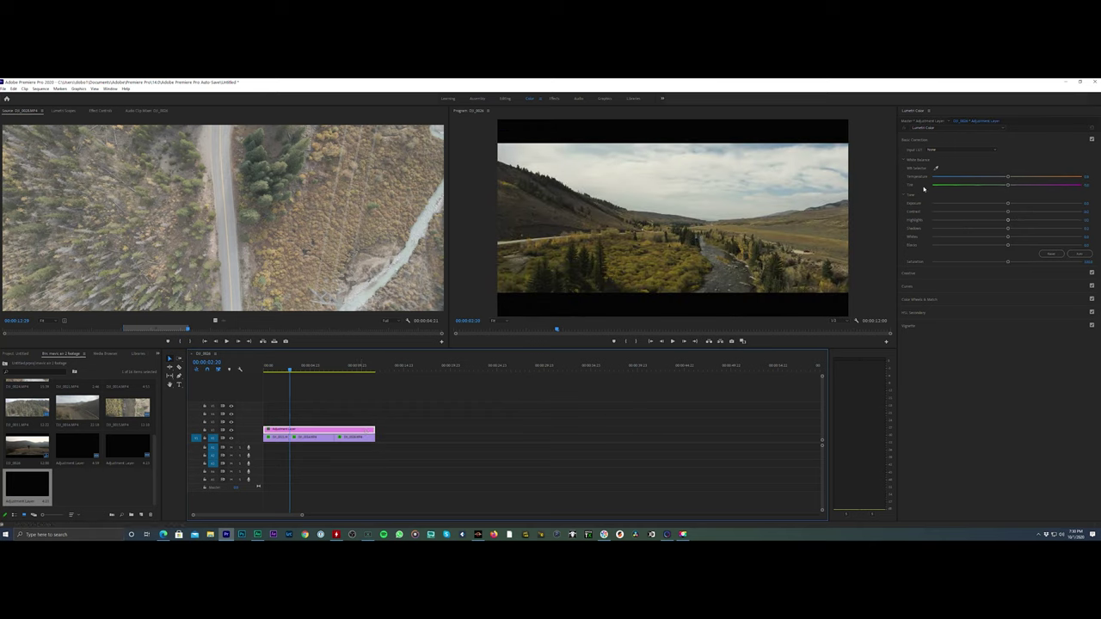
In Lumetri Creative, browse for a .cube LUT as the Look and apply it.
{"action": "left_click", "coordinate": [915, 273]}
{"action": "left_click", "coordinate": [952, 163]}
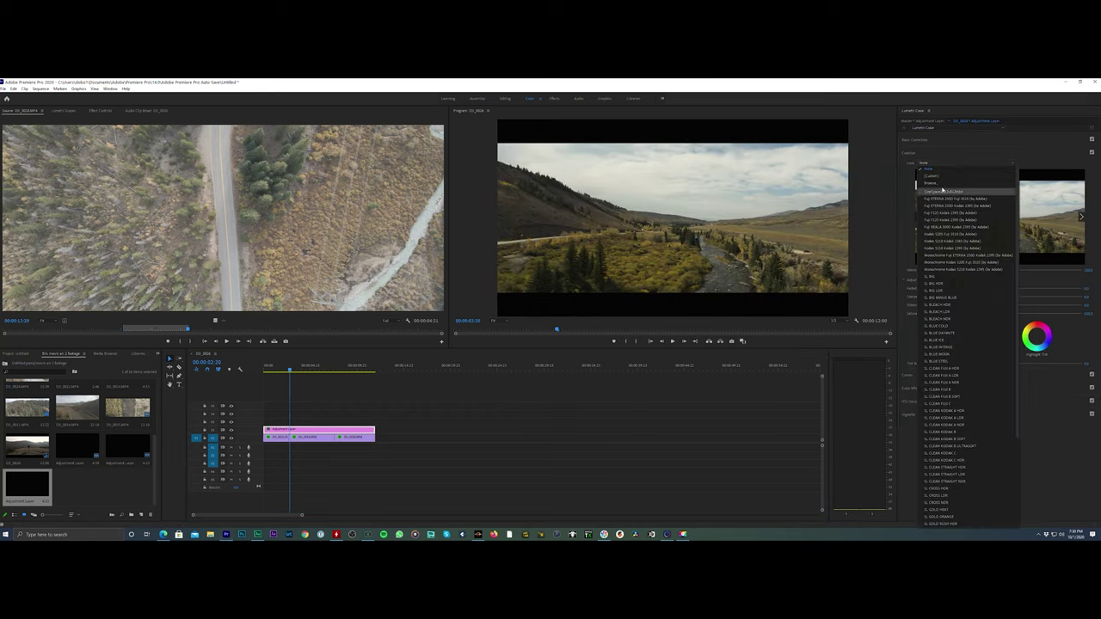
{"action": "left_click", "coordinate": [955, 192]}
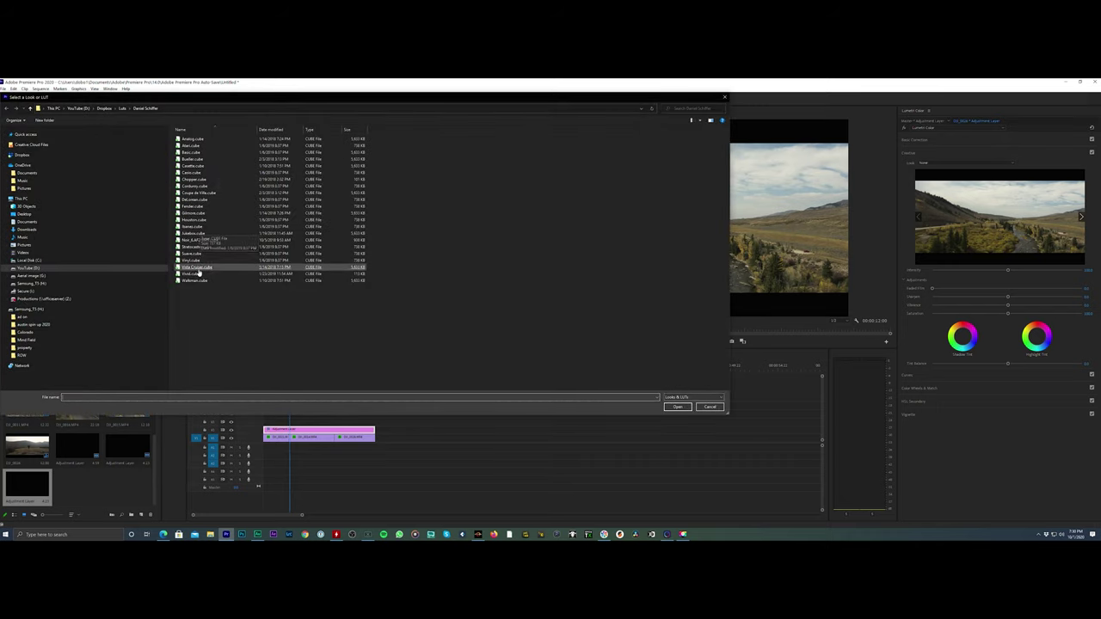
{"action": "double_click", "coordinate": [189, 225]}
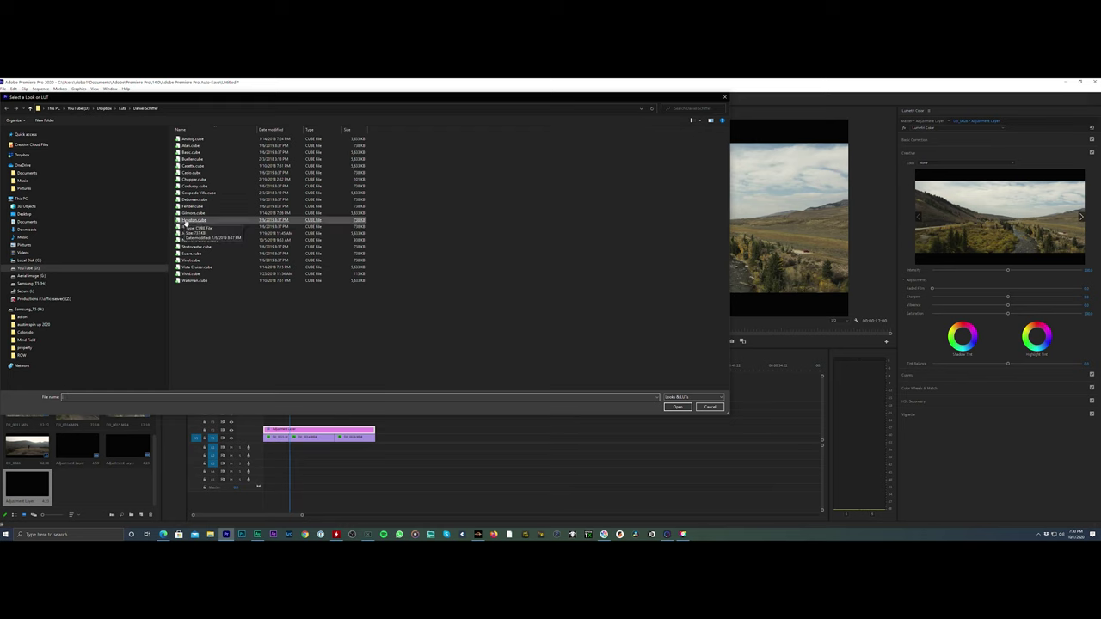